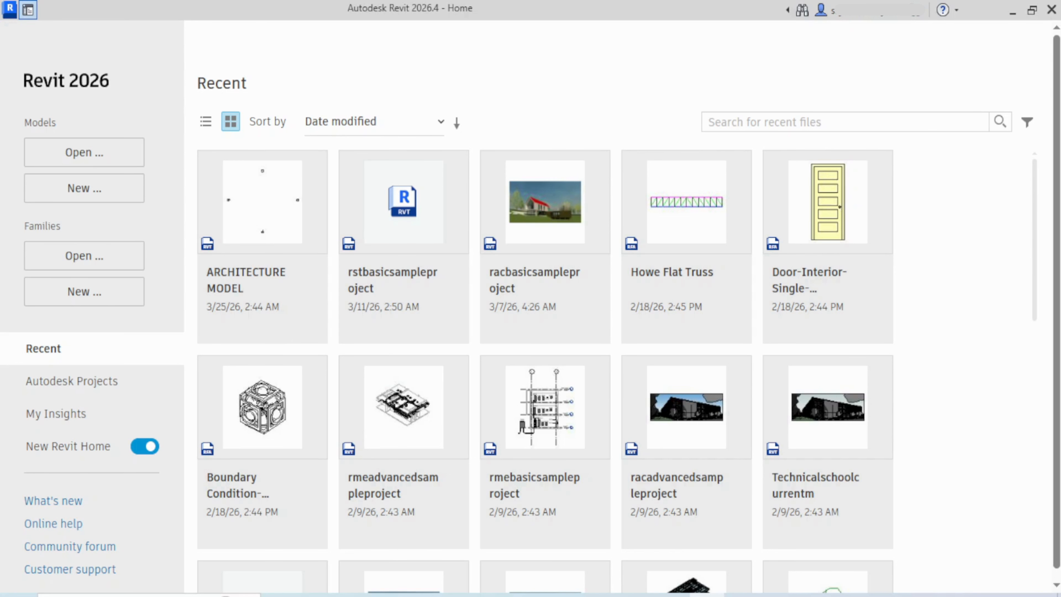
- Start a new project from the Models section and browse for a template file
double_click(40, 122)
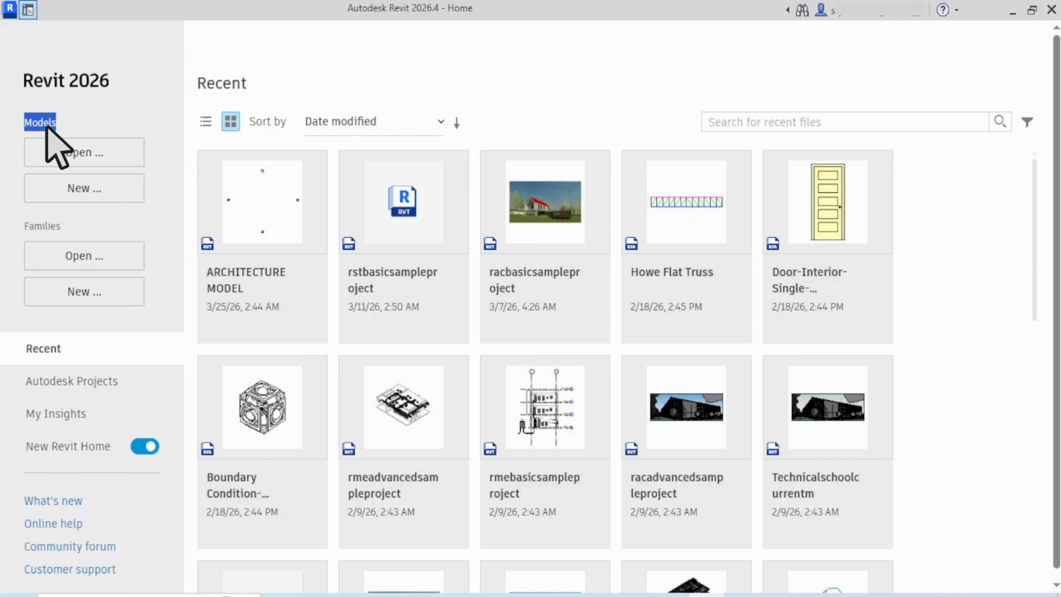
left_click(86, 195)
left_click_drag(474, 212, 494, 127)
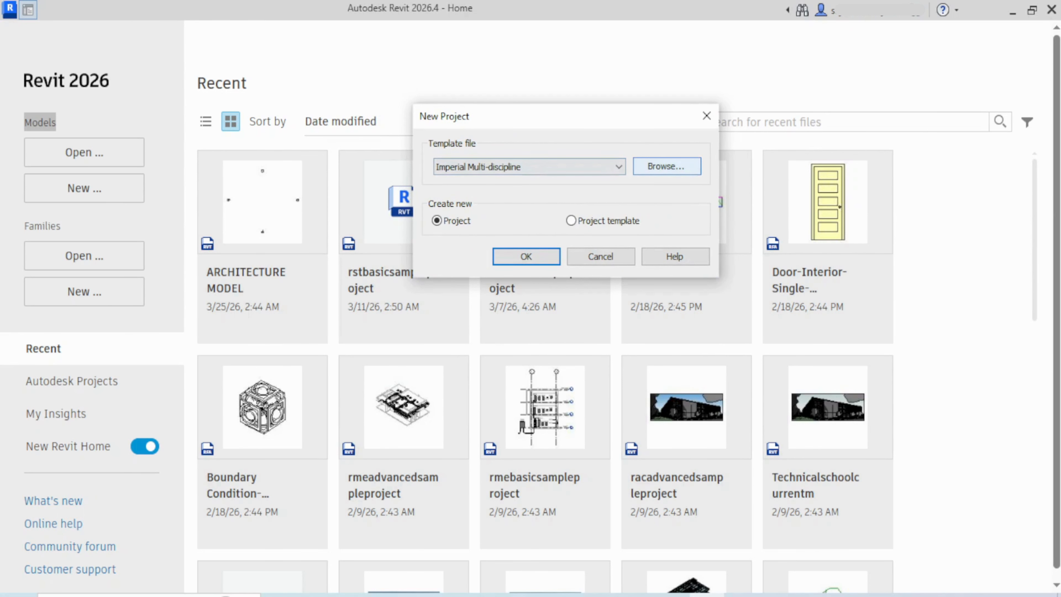
left_click(664, 178)
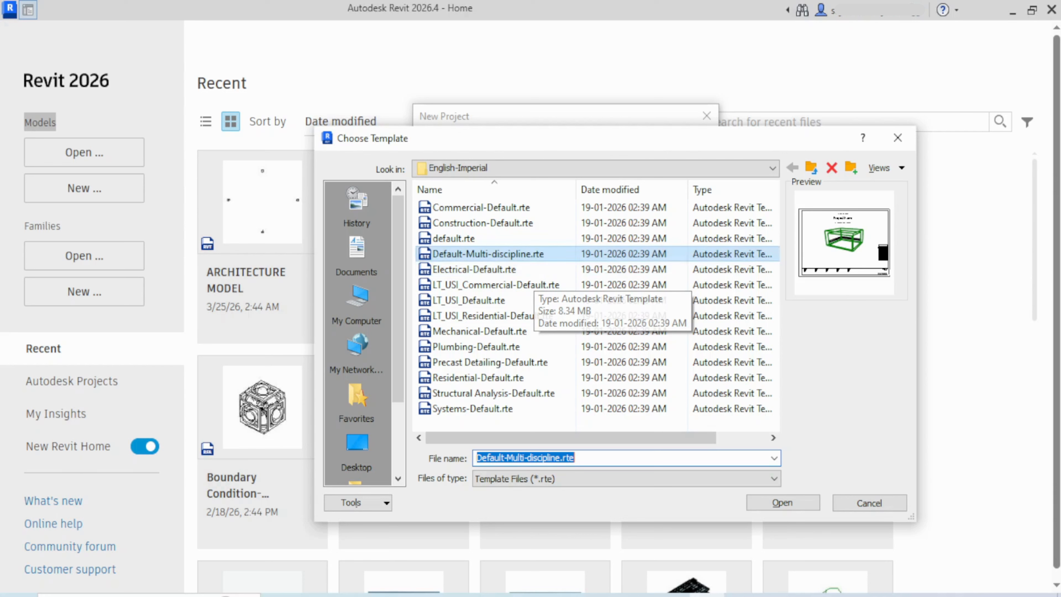
- Look through the project templates in the English folder and return to the English-Imperial template folder
left_click(812, 169)
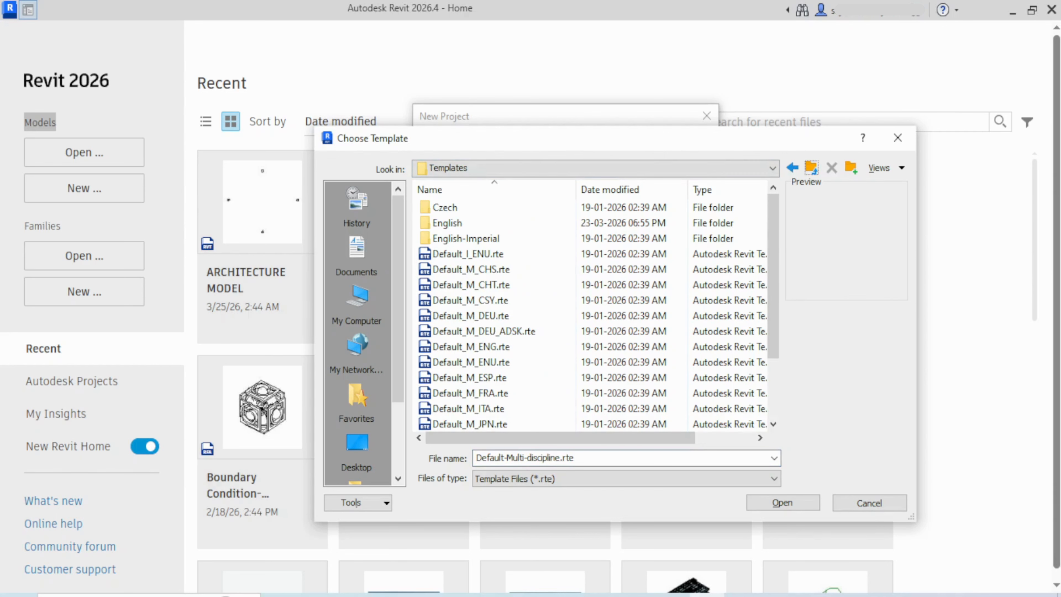
left_click(447, 223)
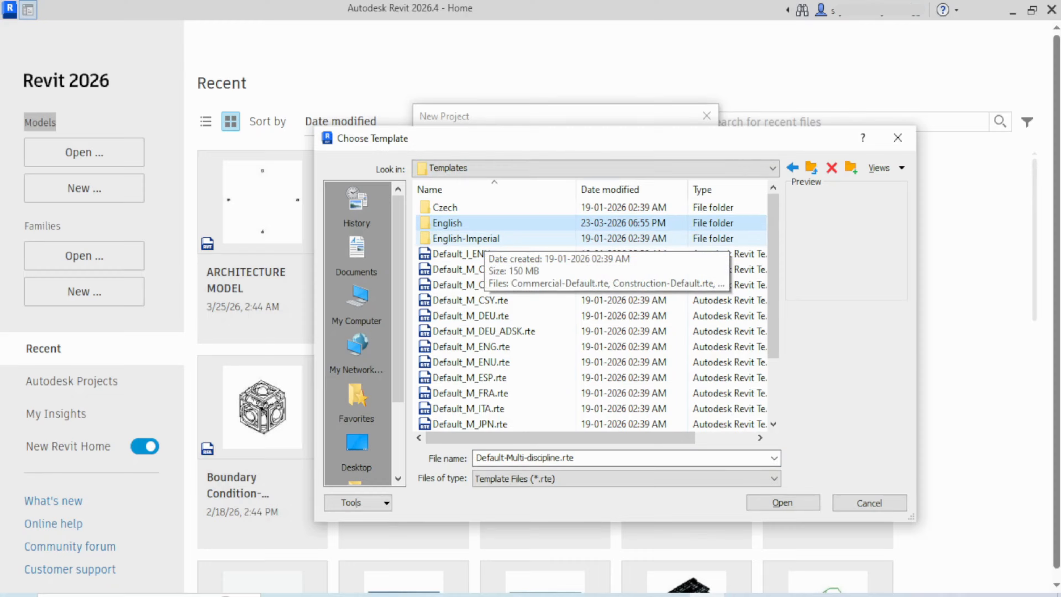
double_click(447, 222)
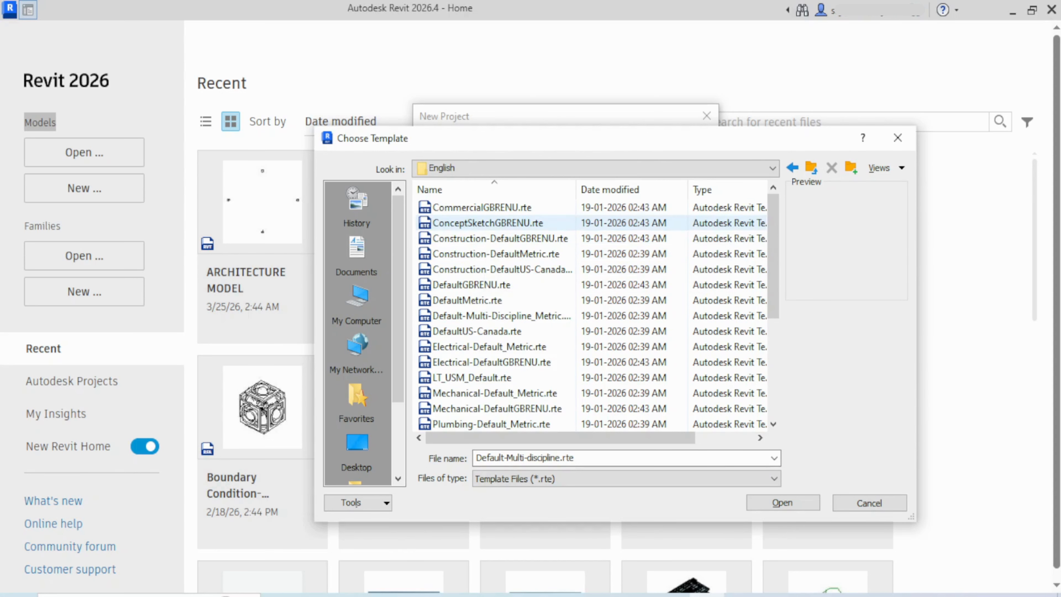
scroll(585, 377, "down", 2)
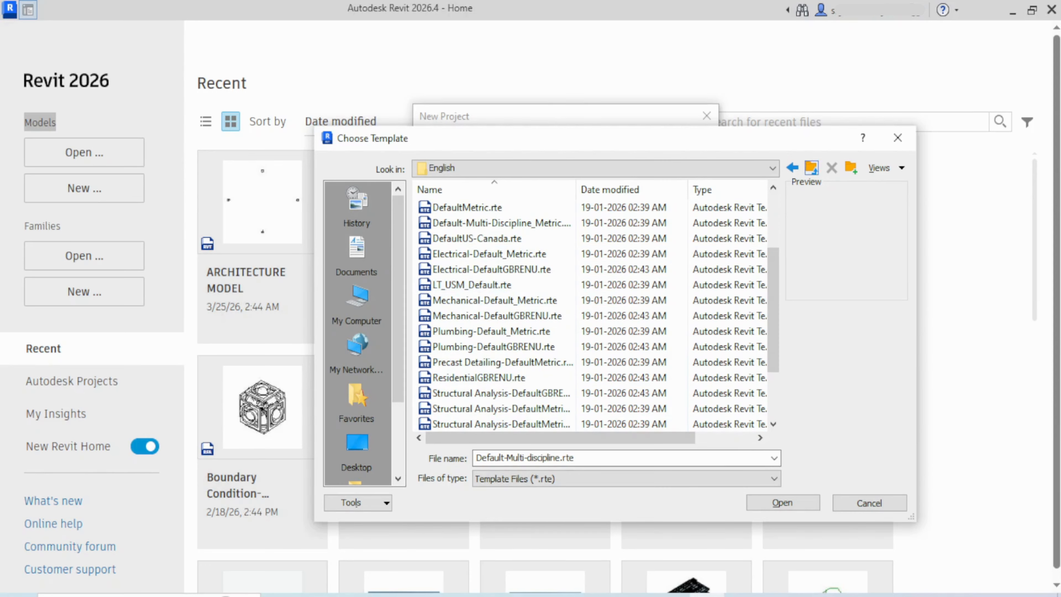
left_click(811, 168)
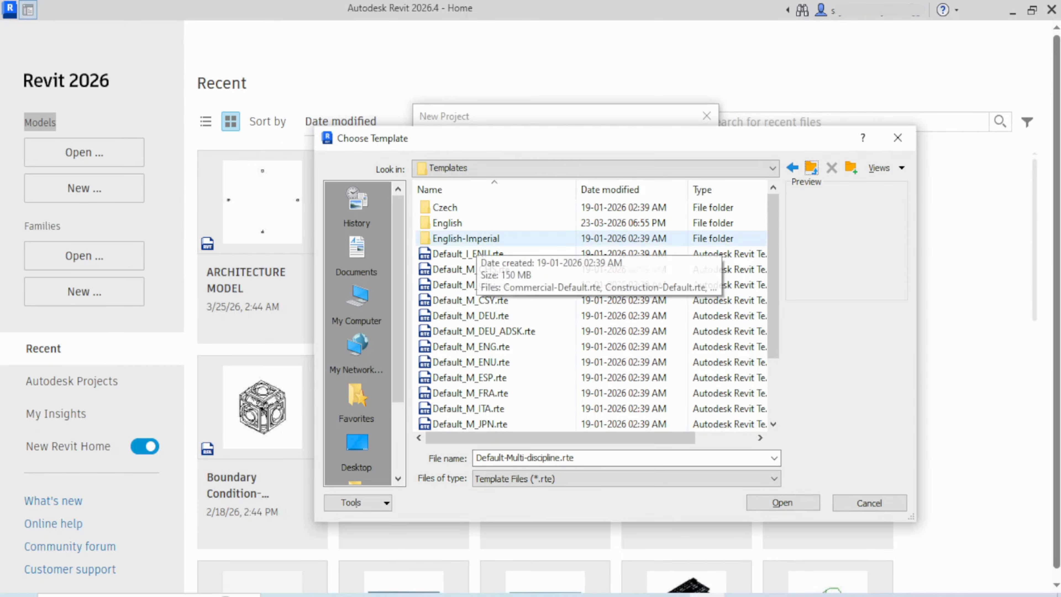
double_click(472, 238)
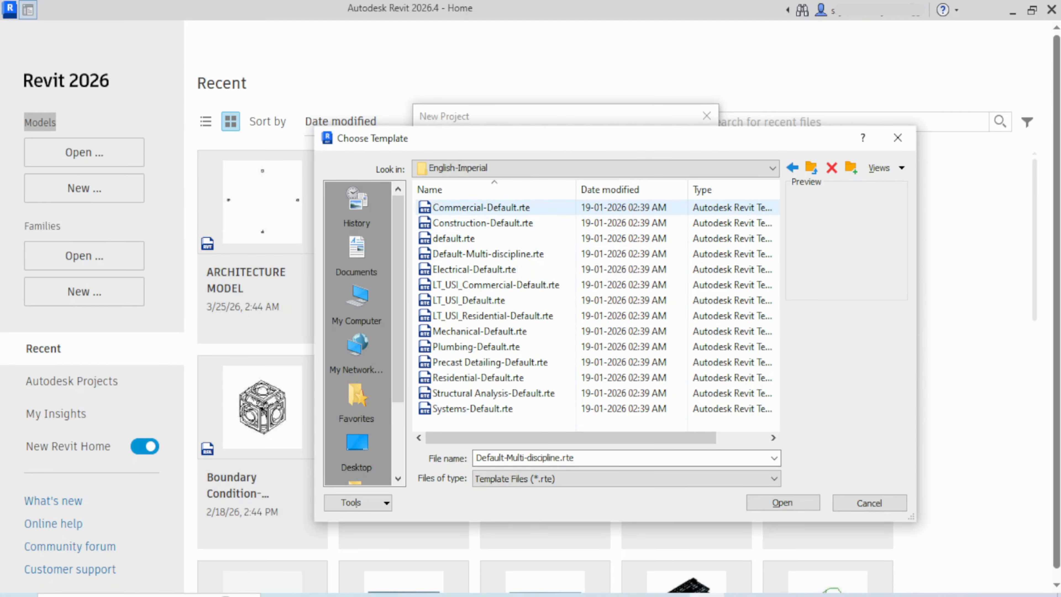
- Create a new architectural project from the default.rte template in the English-Imperial folder
left_click(517, 208)
left_click(478, 377)
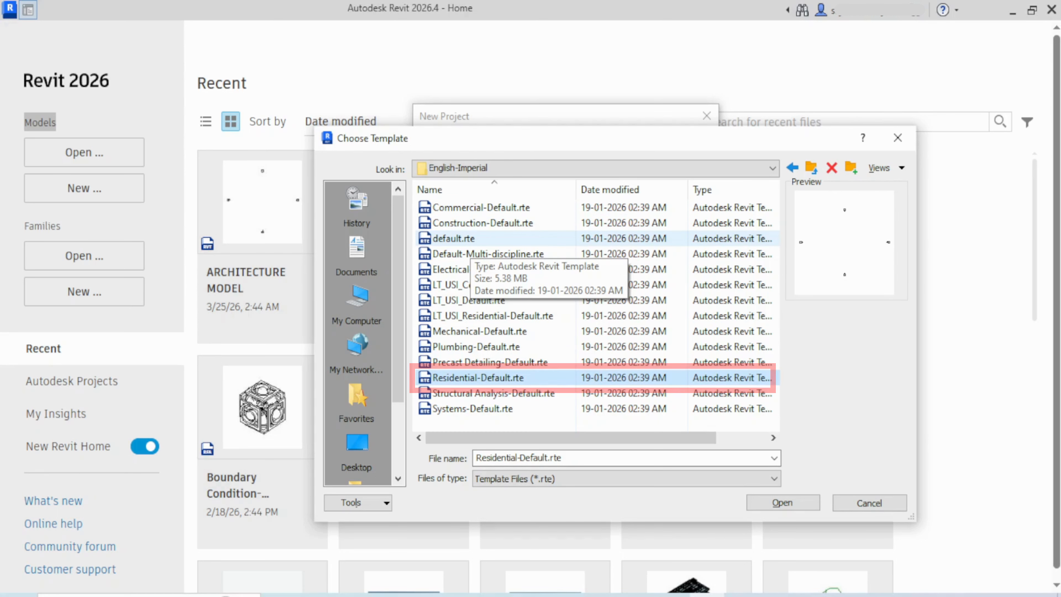
left_click(459, 239)
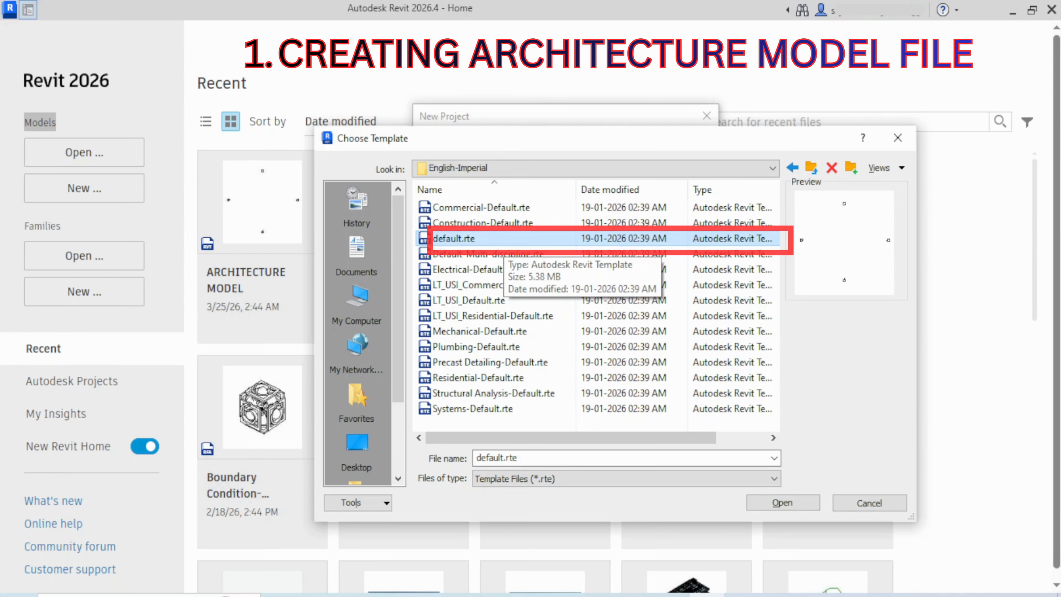
left_click(495, 244)
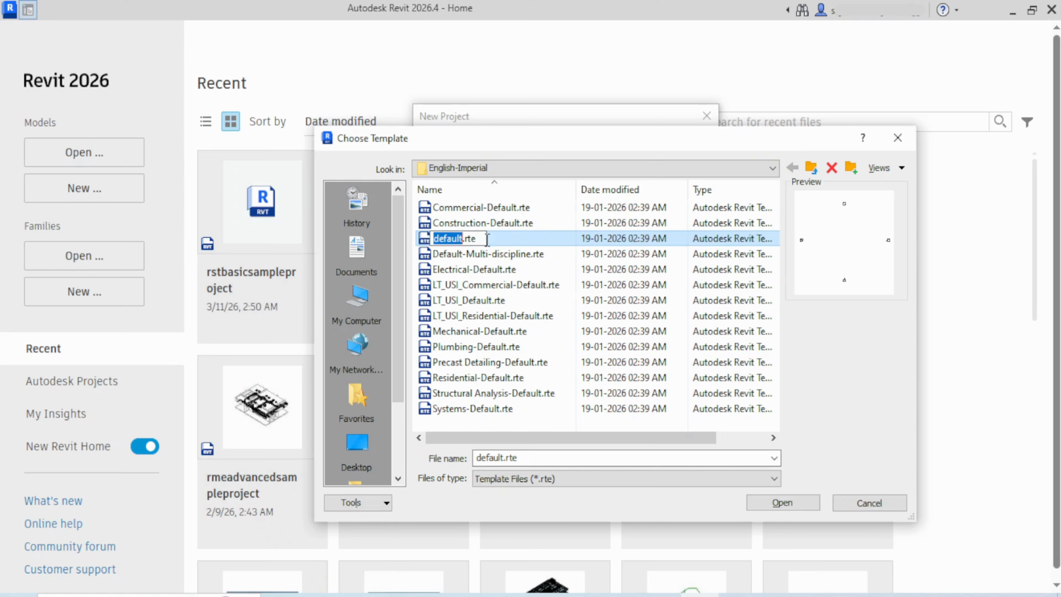
left_click(785, 503)
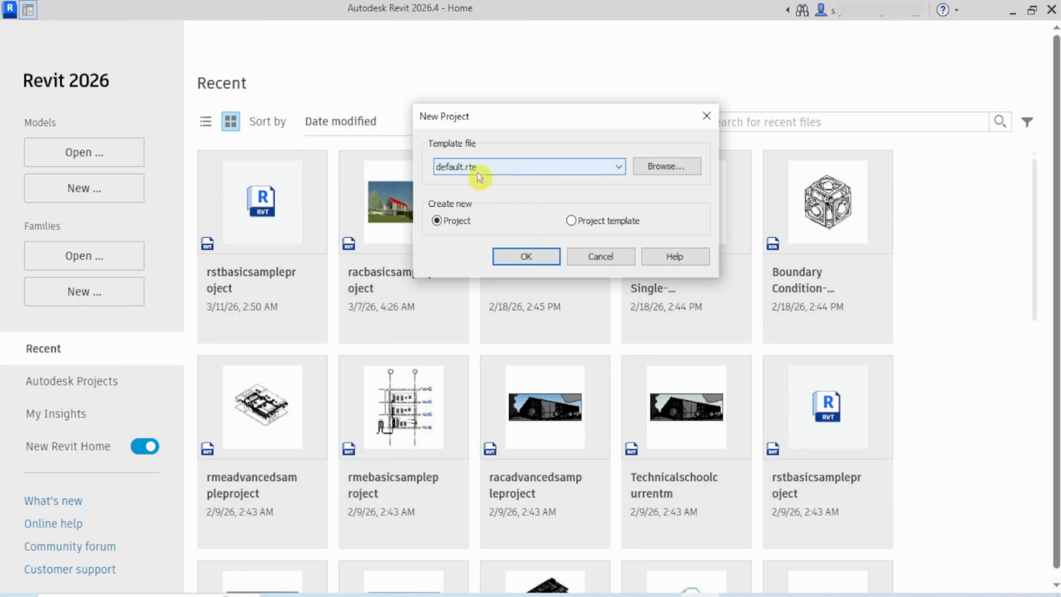
left_click(524, 258)
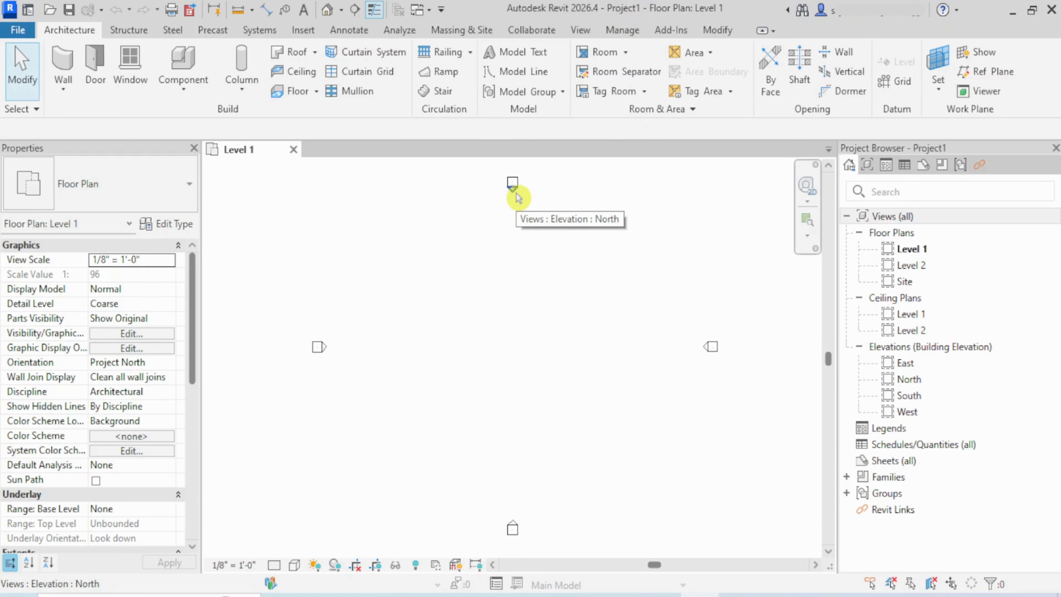
- Open the North elevation to examine the project's levels and their heights, and close that view
double_click(910, 380)
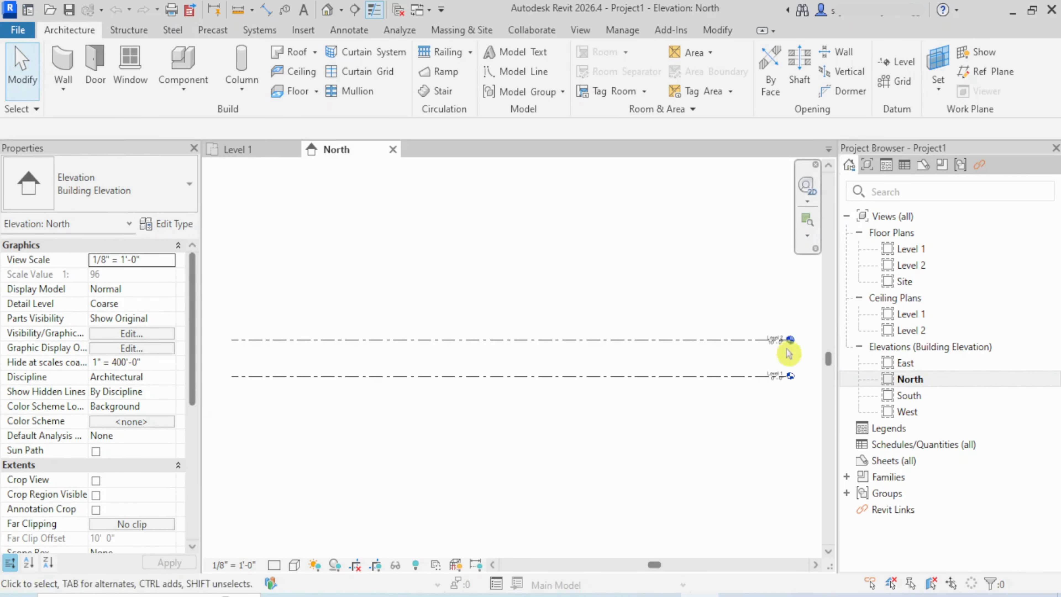
scroll(788, 353, "up", 5)
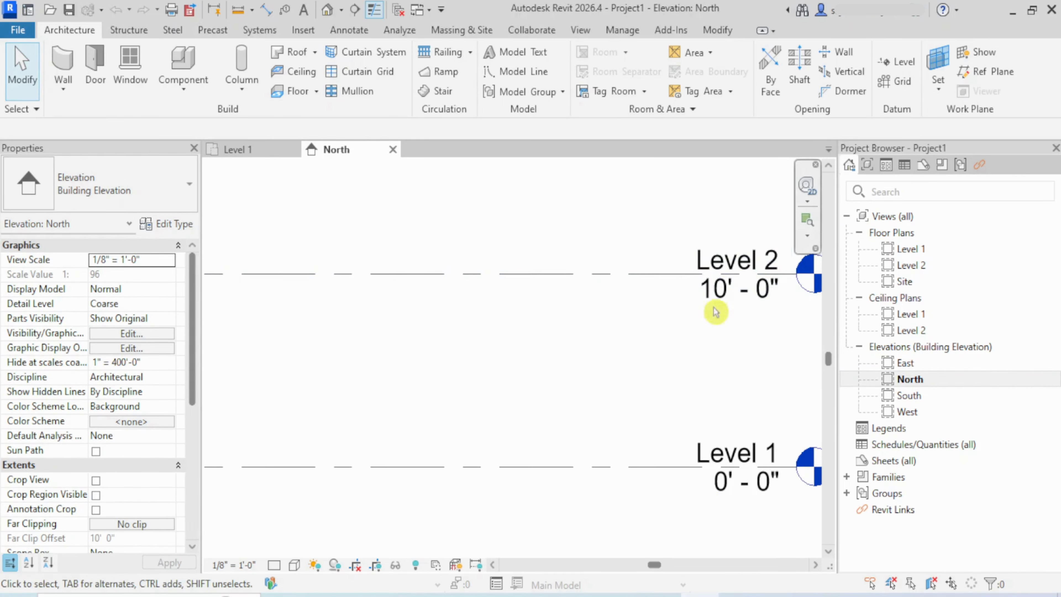
scroll(742, 421, "down", 2)
left_click(748, 432)
key("Escape")
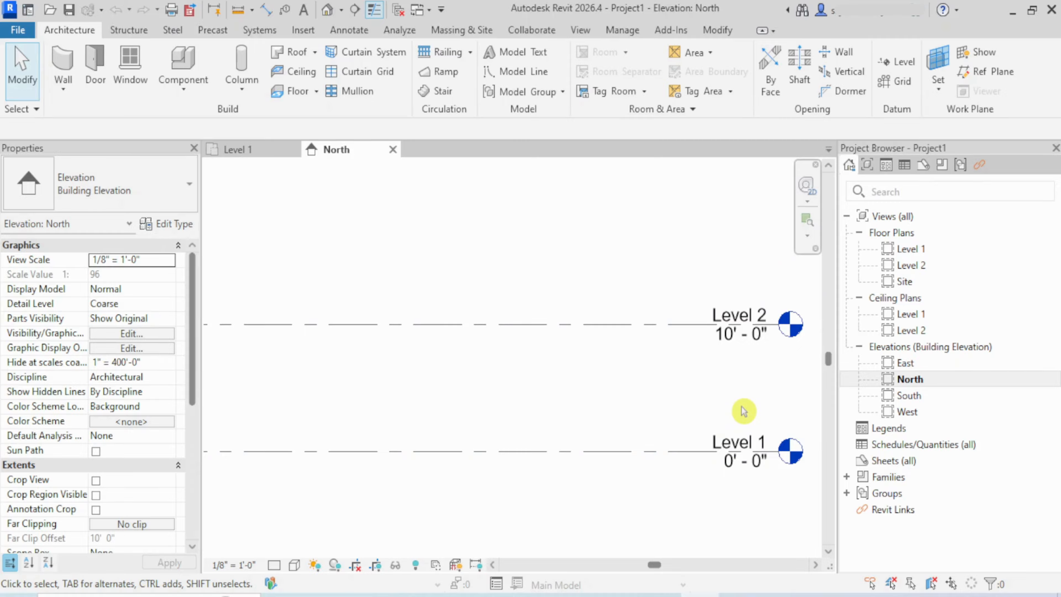
left_click(392, 149)
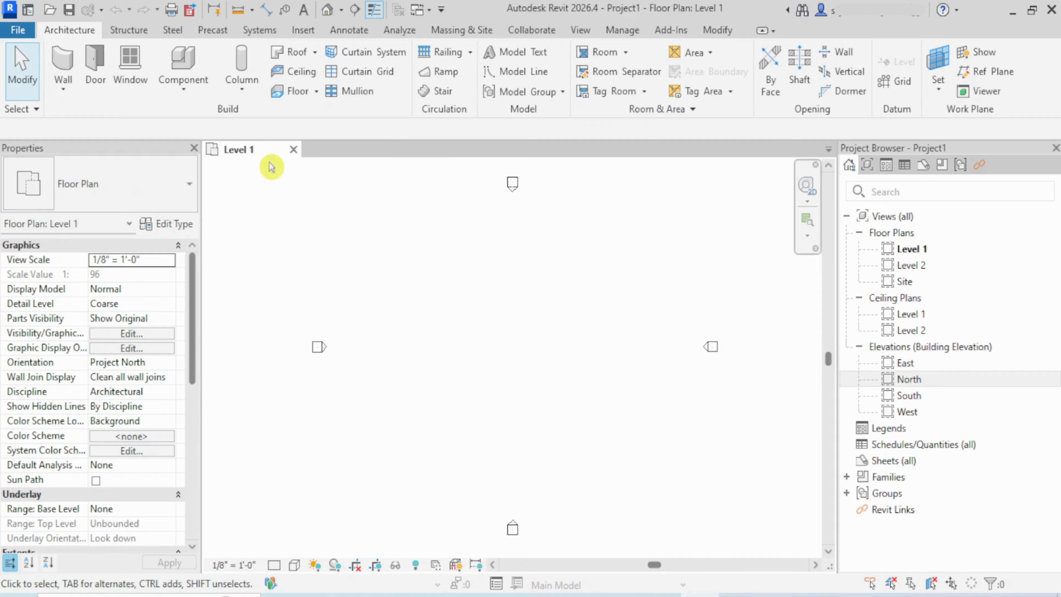
- Create a second new model as a project from the Structural Analysis-Default.rte template
left_click(29, 9)
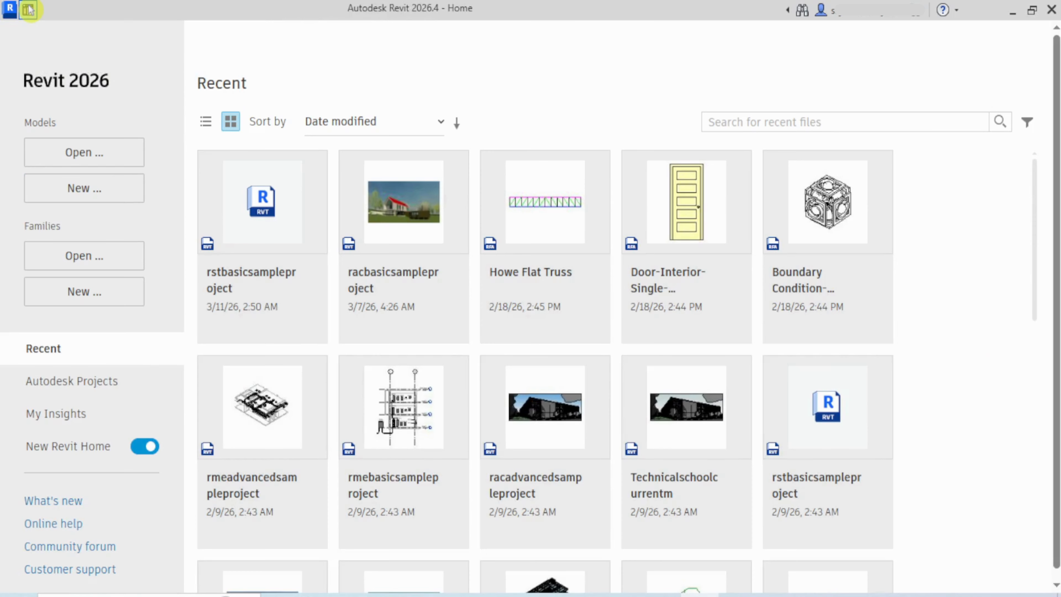
left_click_drag(63, 123, 23, 123)
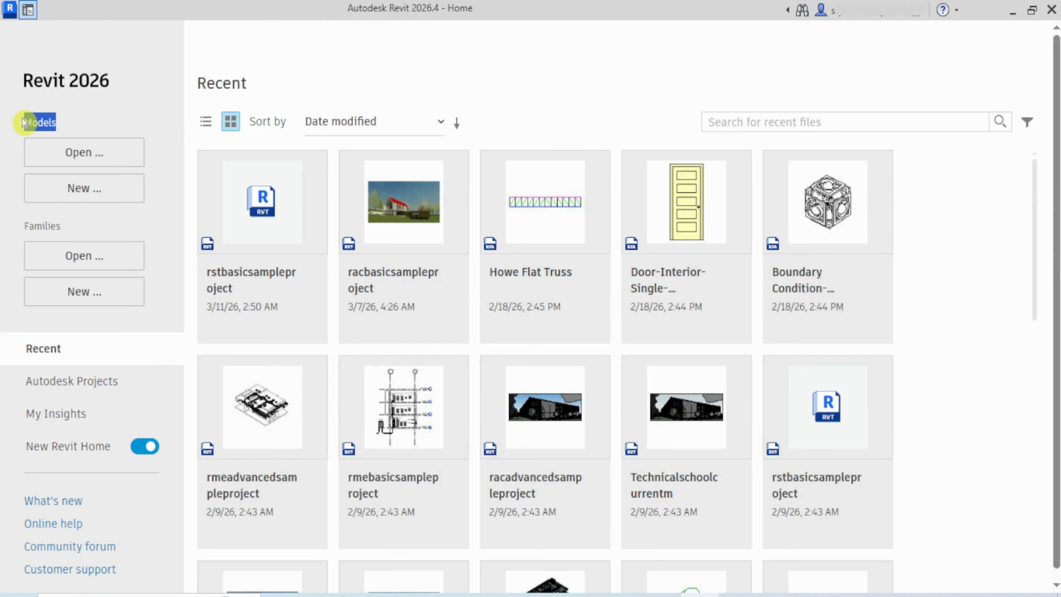
left_click(74, 200)
left_click(670, 168)
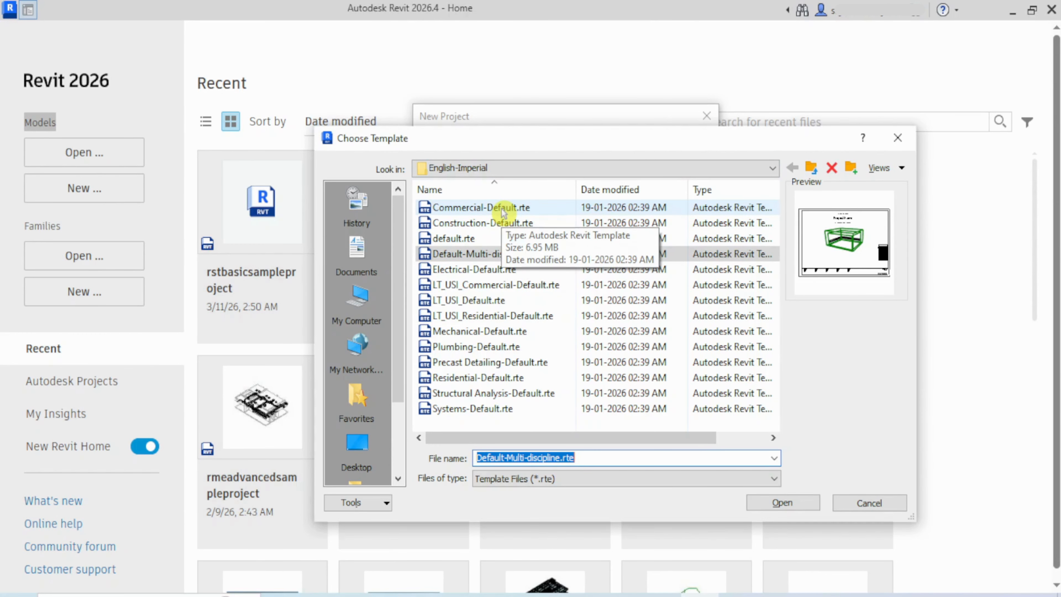
left_click(480, 394)
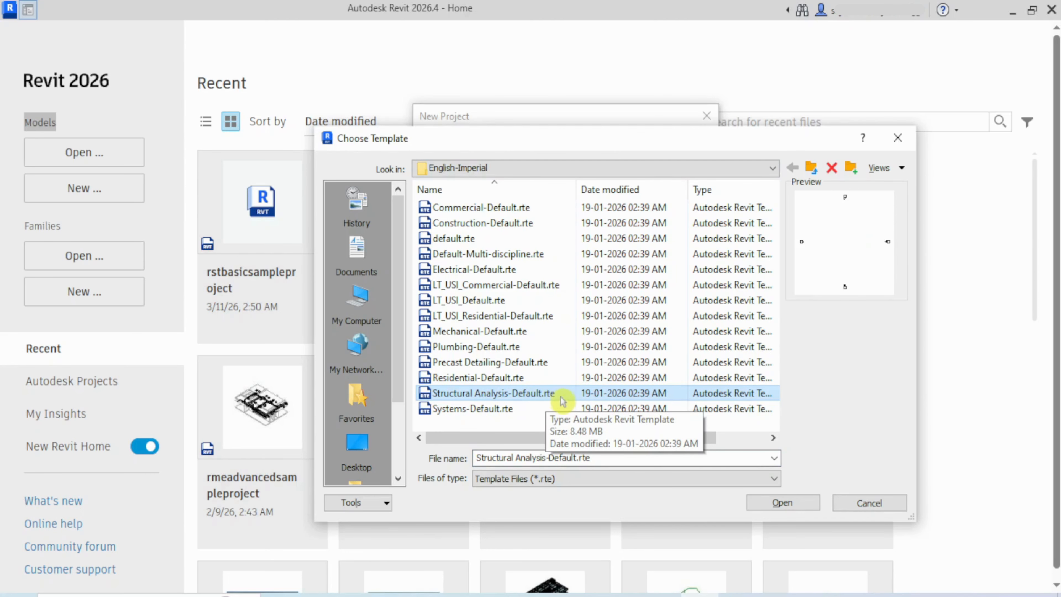
left_click(782, 502)
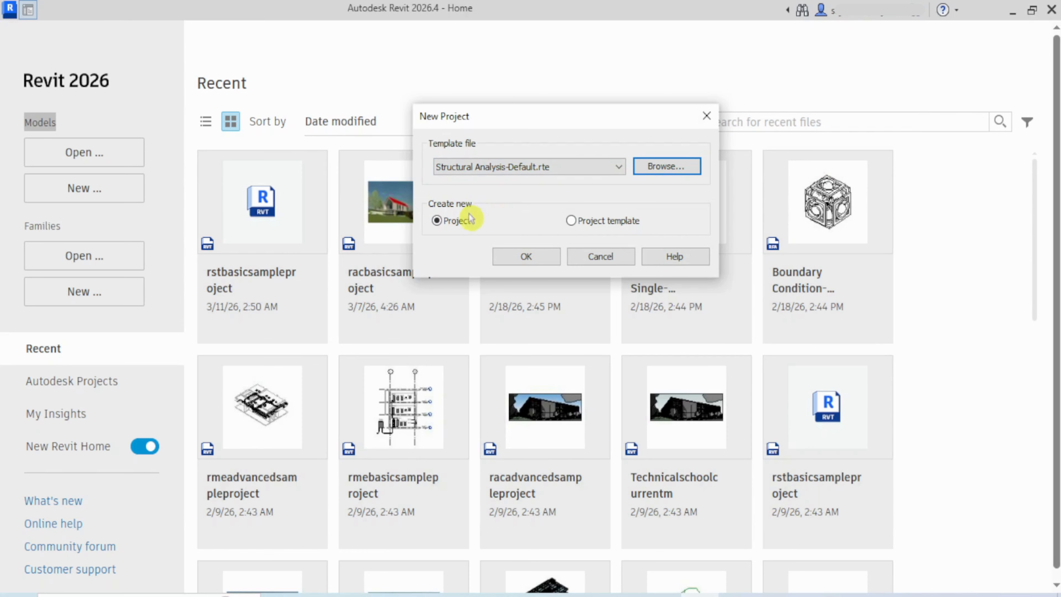
left_click(443, 223)
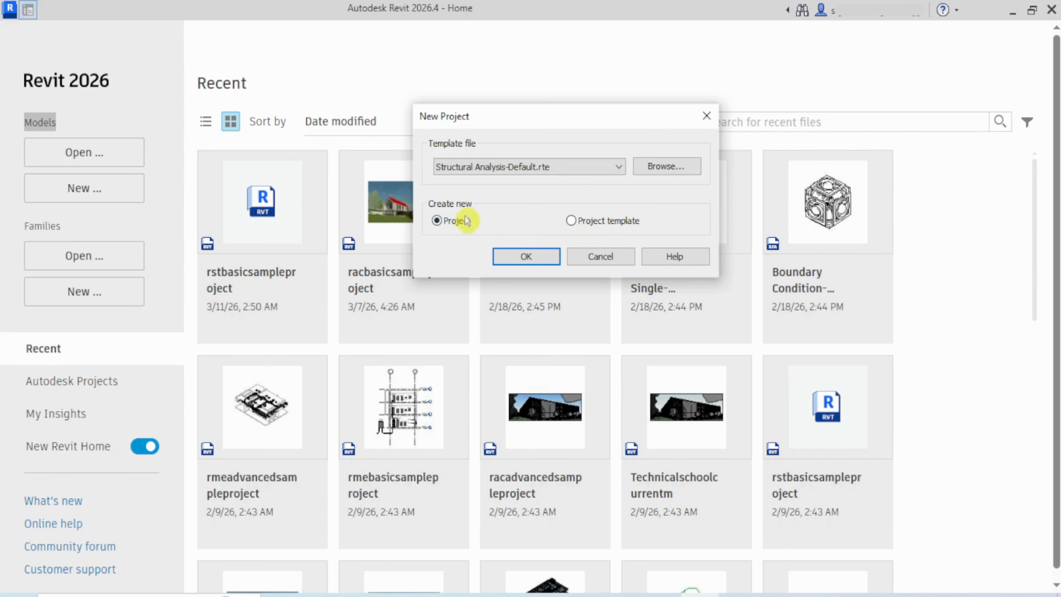
left_click(520, 262)
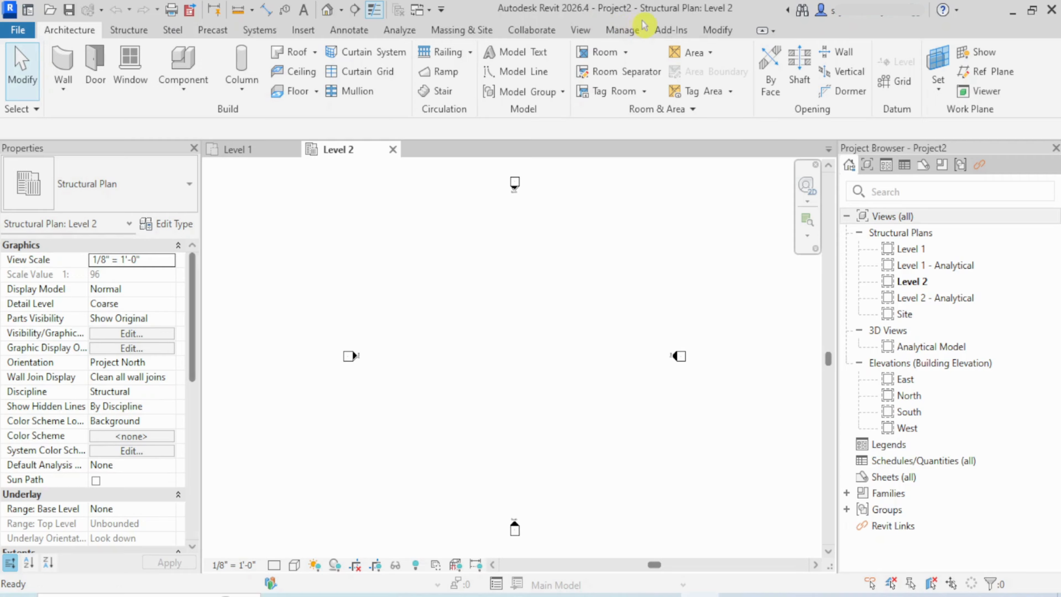
- Create a third new model as a project from the Systems-Default.rte template
left_click(30, 10)
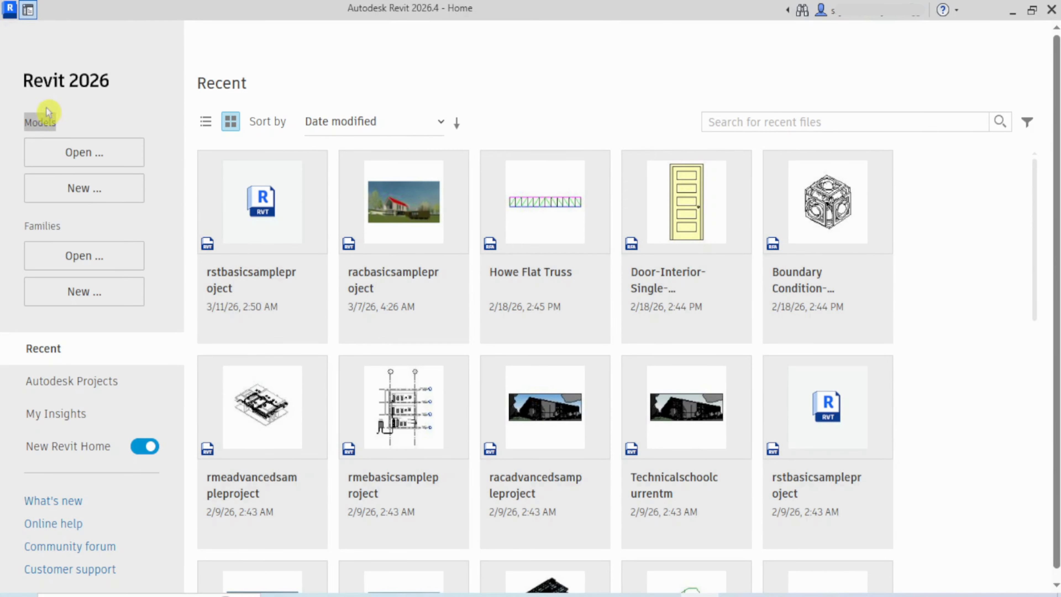
left_click(83, 189)
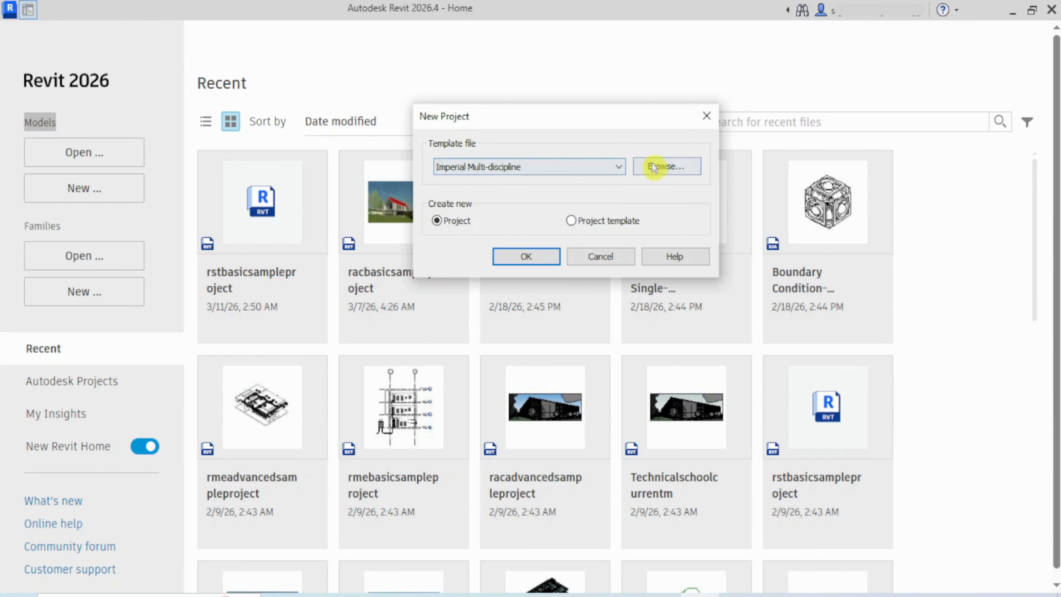
left_click(666, 167)
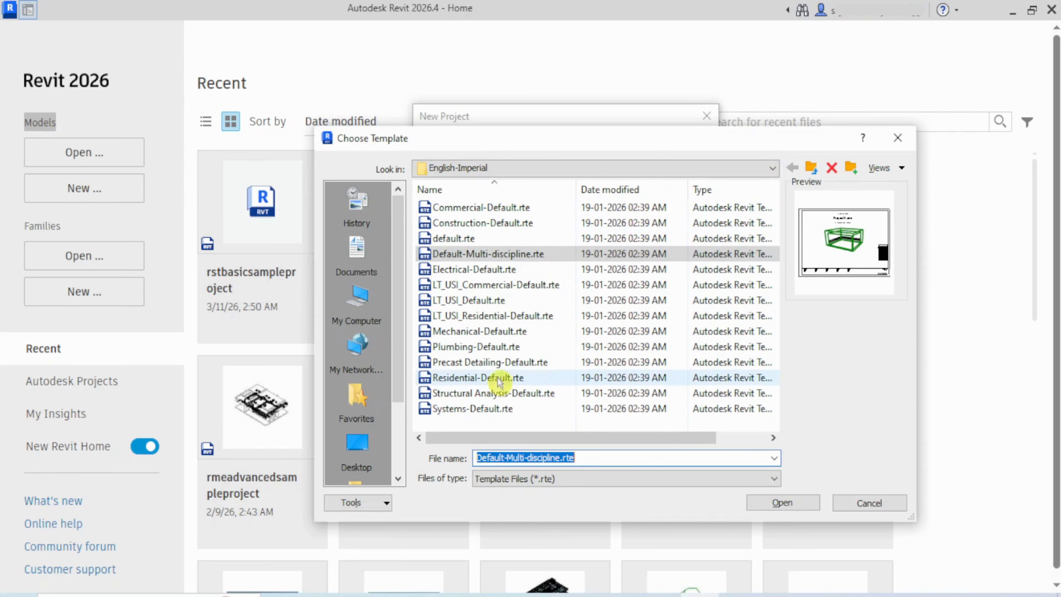
left_click(470, 270)
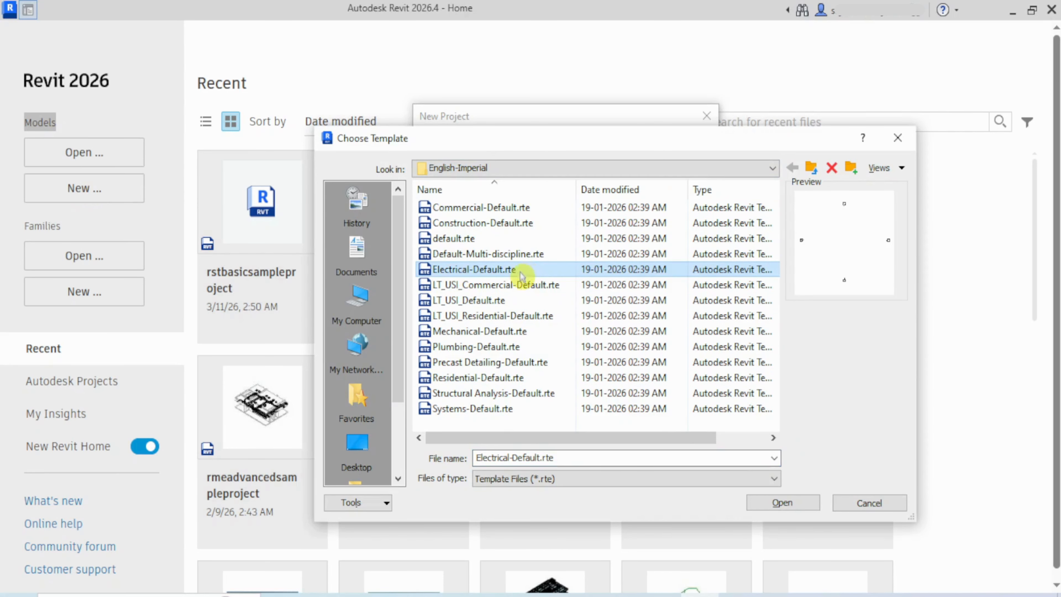
left_click(484, 332)
left_click(467, 351)
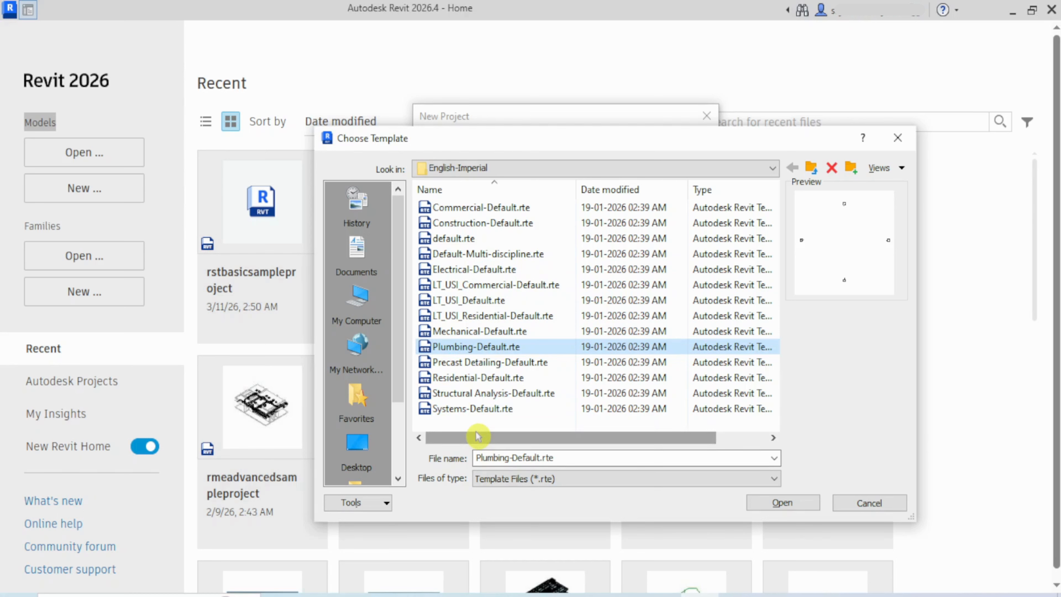
left_click(470, 408)
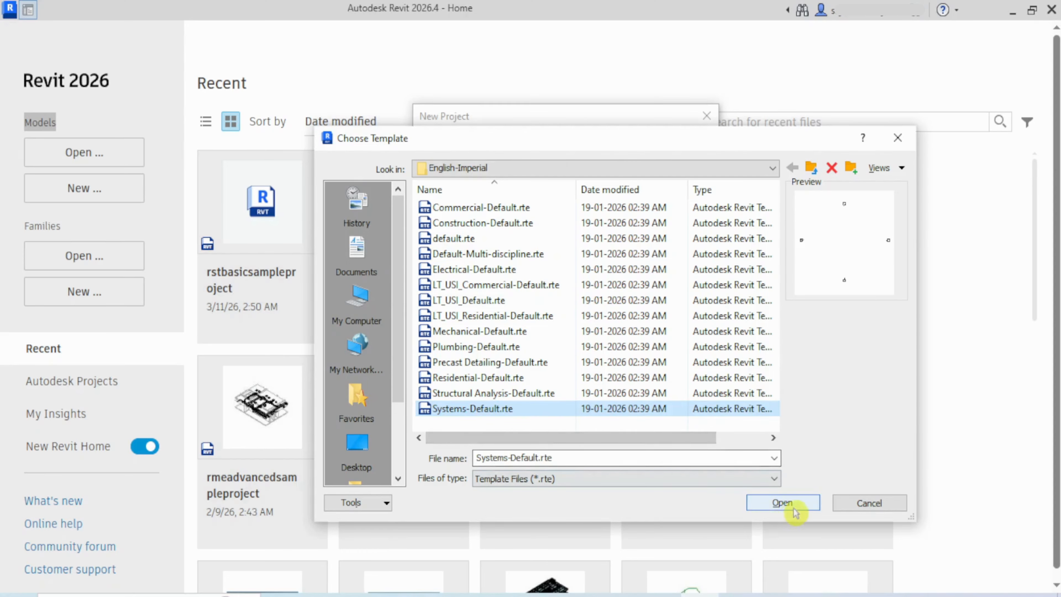
left_click(782, 502)
left_click(443, 220)
left_click(549, 259)
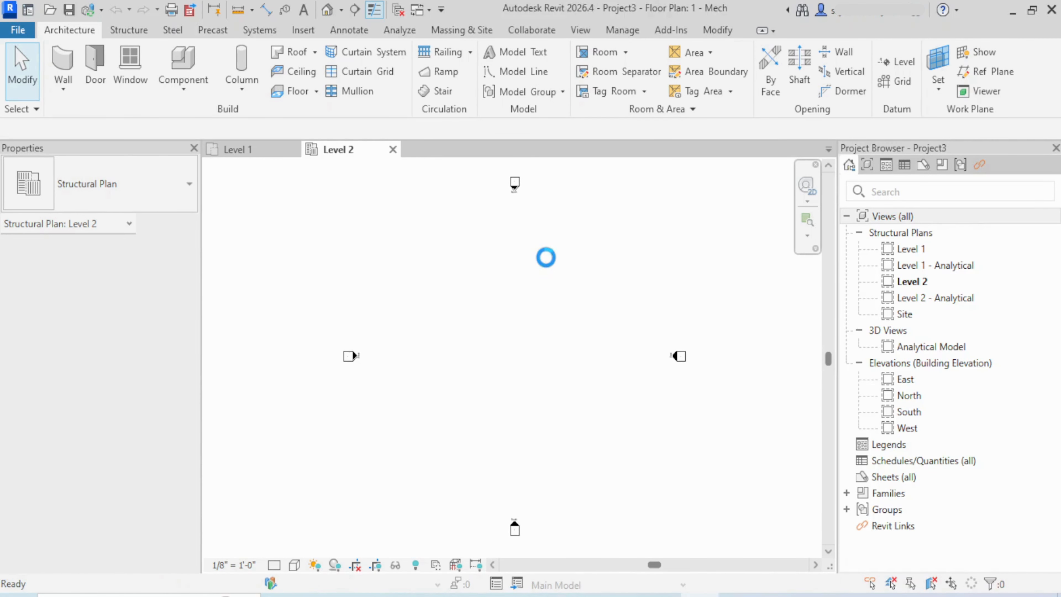
- Review the three open projects by viewing Level 1, Level 2 and 1 - Mech in turn
left_click(267, 149)
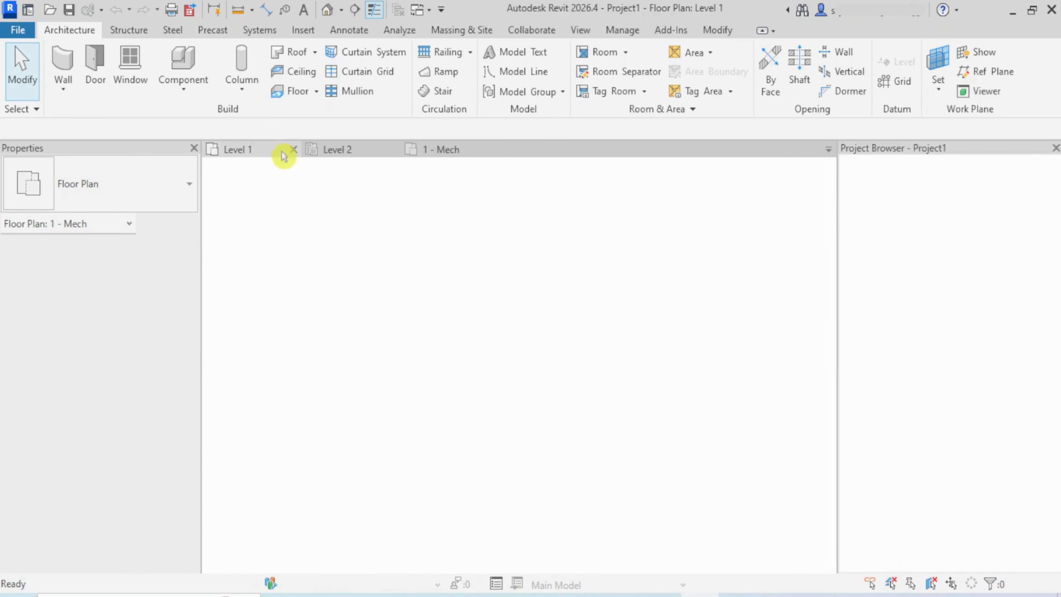
left_click(363, 152)
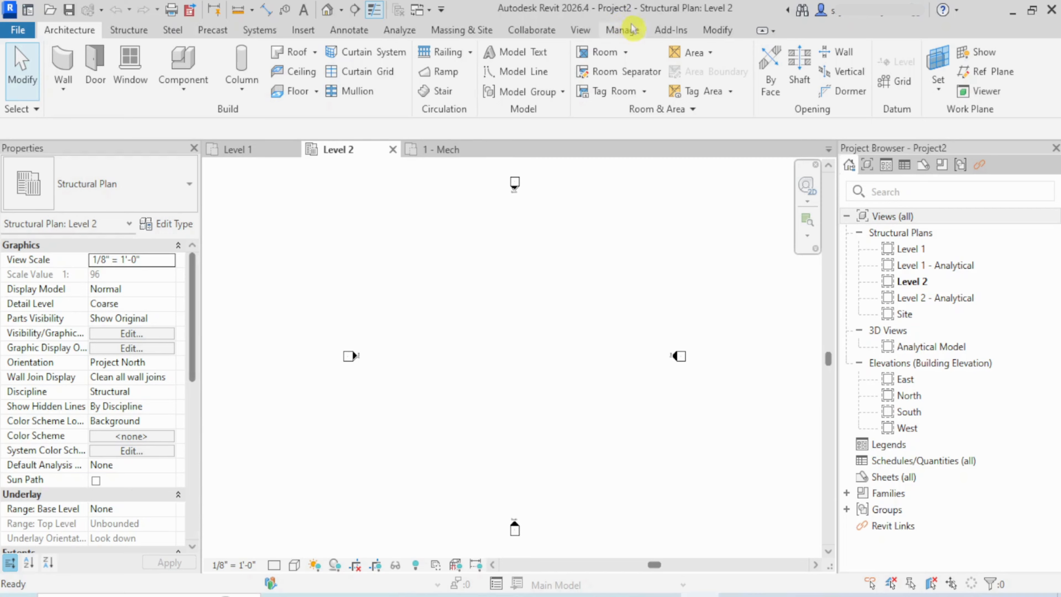
left_click(440, 149)
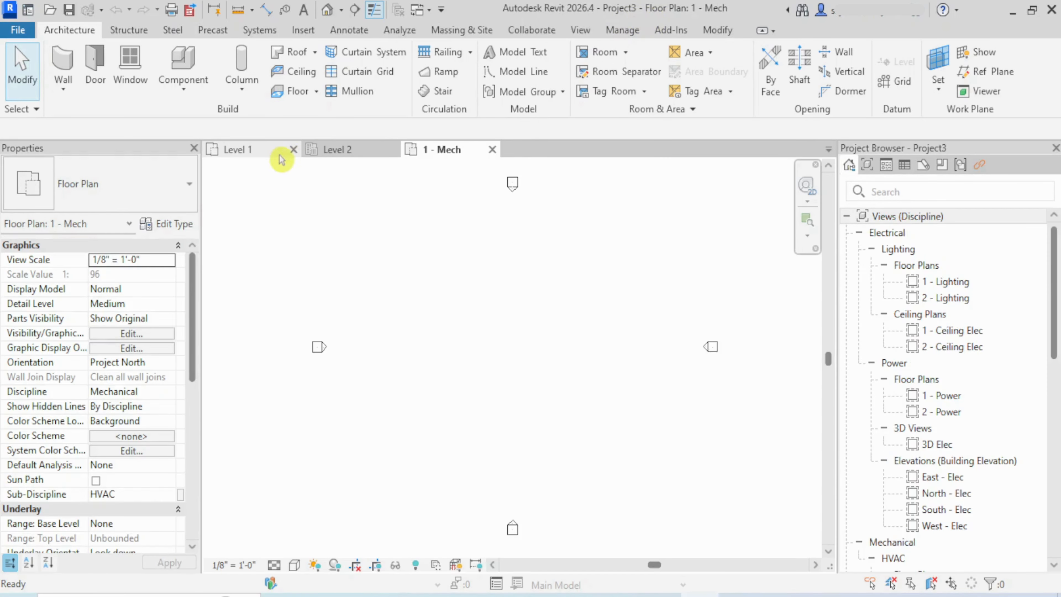
- Start saving the architectural project (Project1) and create a folder named REVIT PROJECT FILES in Downloads
left_click(263, 152)
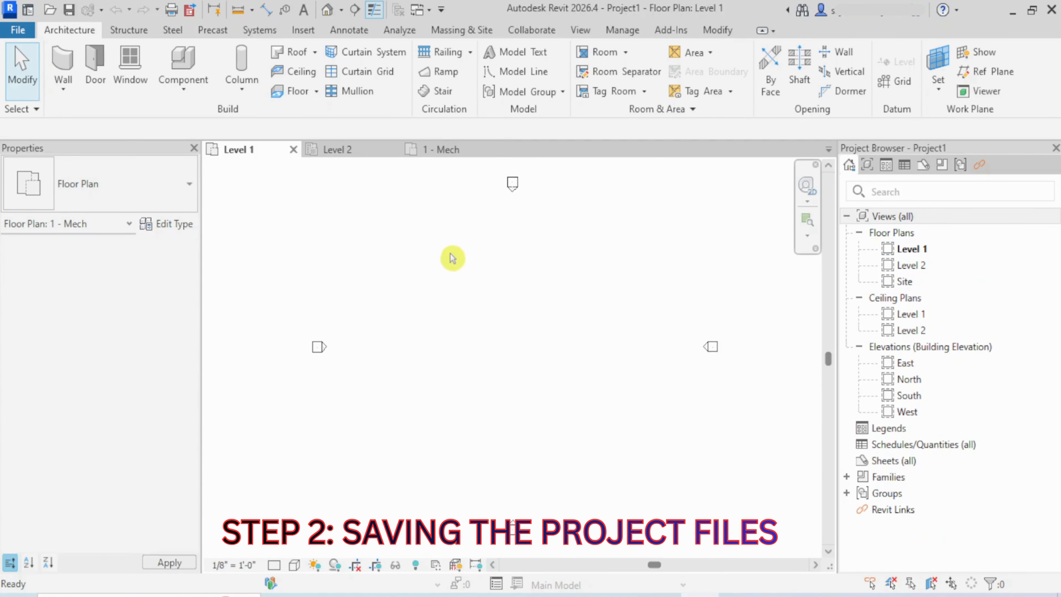
left_click(29, 30)
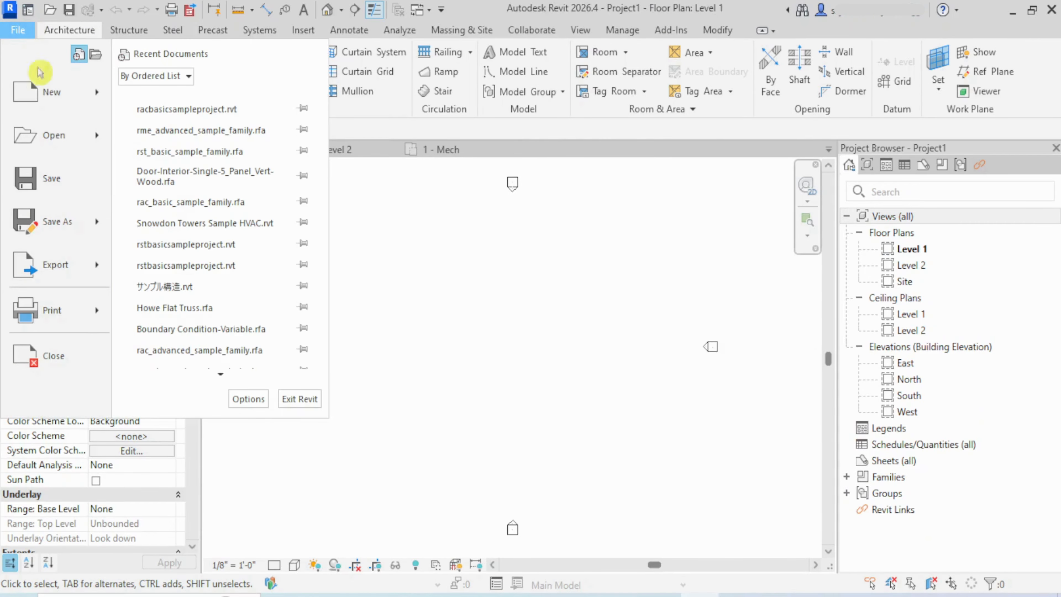
left_click(65, 184)
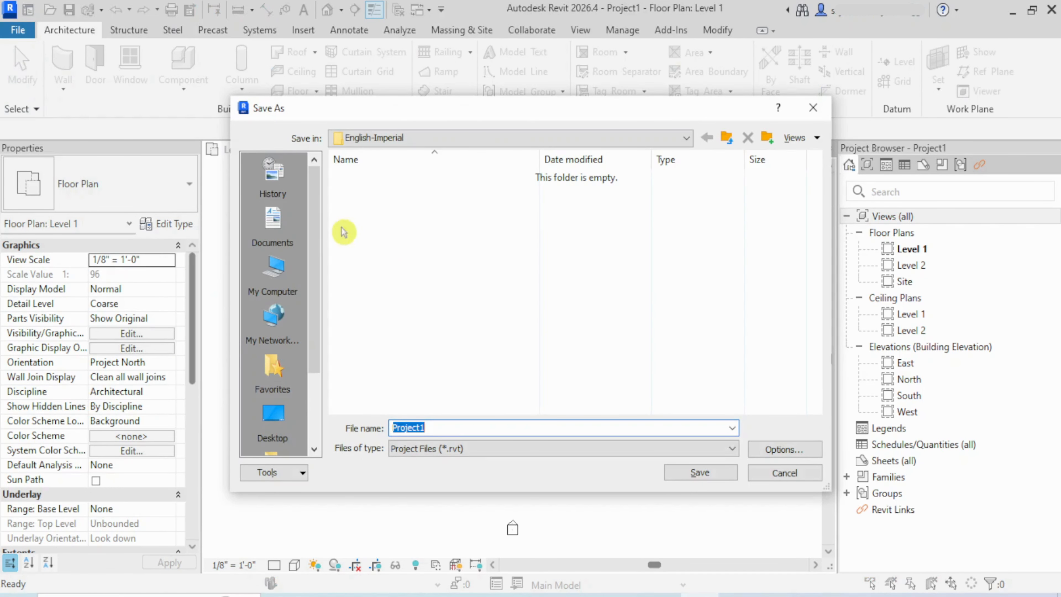
left_click(278, 279)
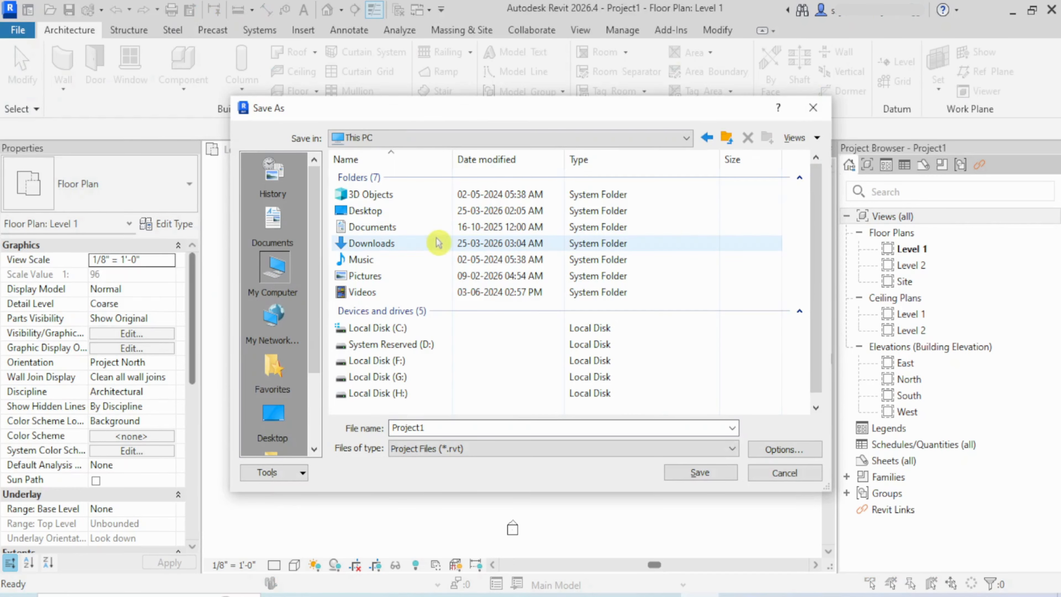
double_click(414, 242)
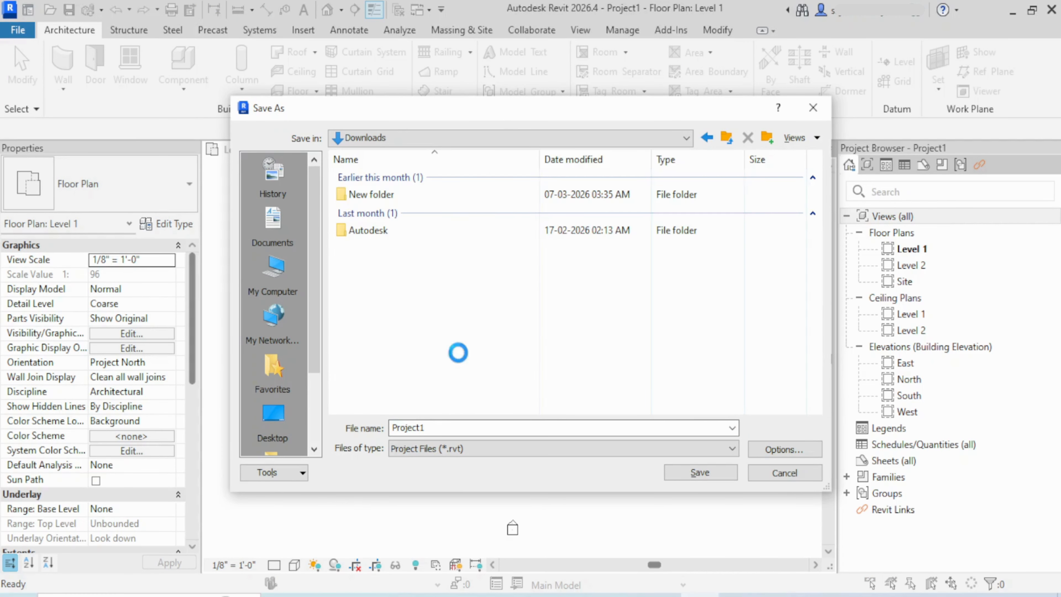
right_click(459, 354)
mouse_move(580, 316)
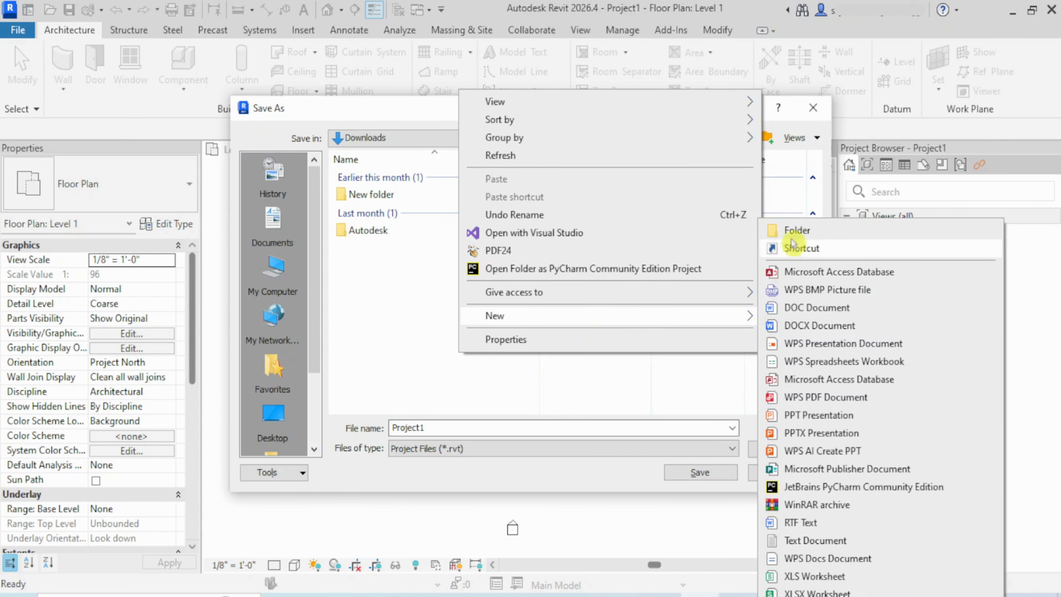
left_click(797, 230)
type("rev")
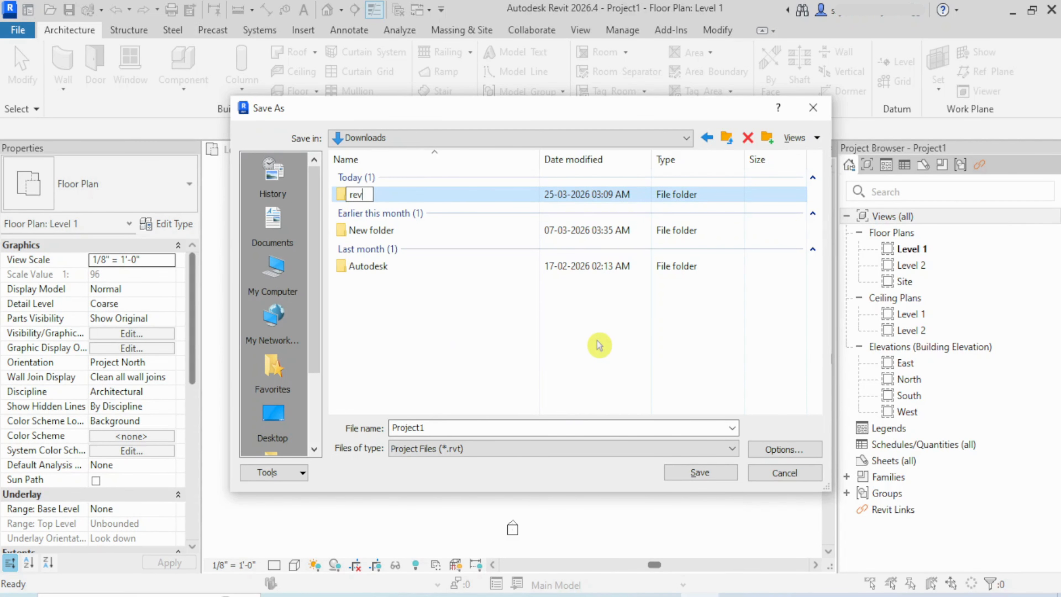
type("it PRO")
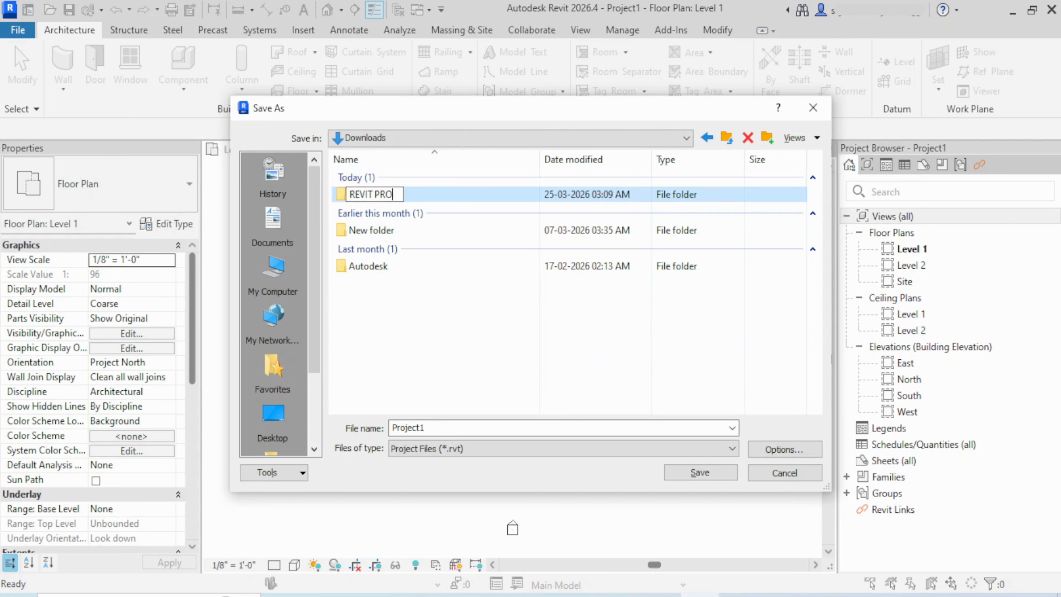
type("JECT FILES")
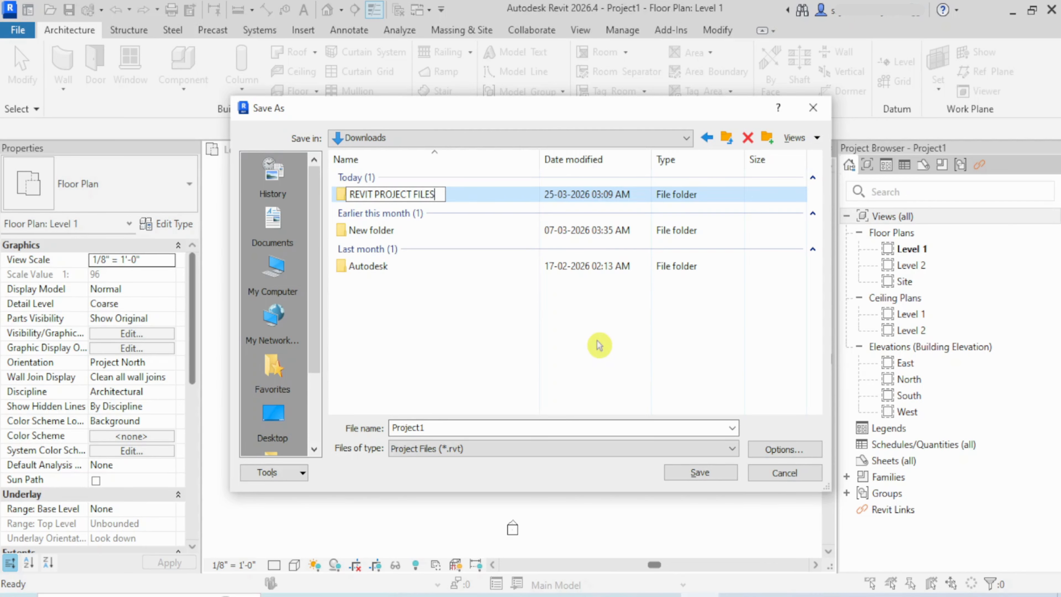
key("Return")
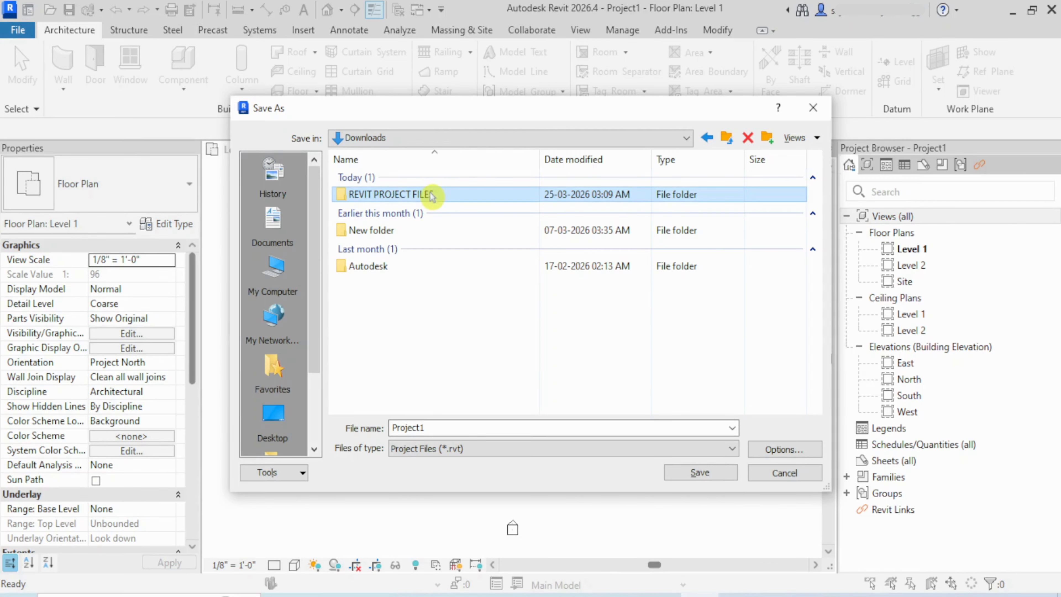
- Save the architectural project in the REVIT PROJECT FILES folder as ARCHITECTURE MODEL with a maximum of 1 backup
double_click(430, 194)
left_click(457, 426)
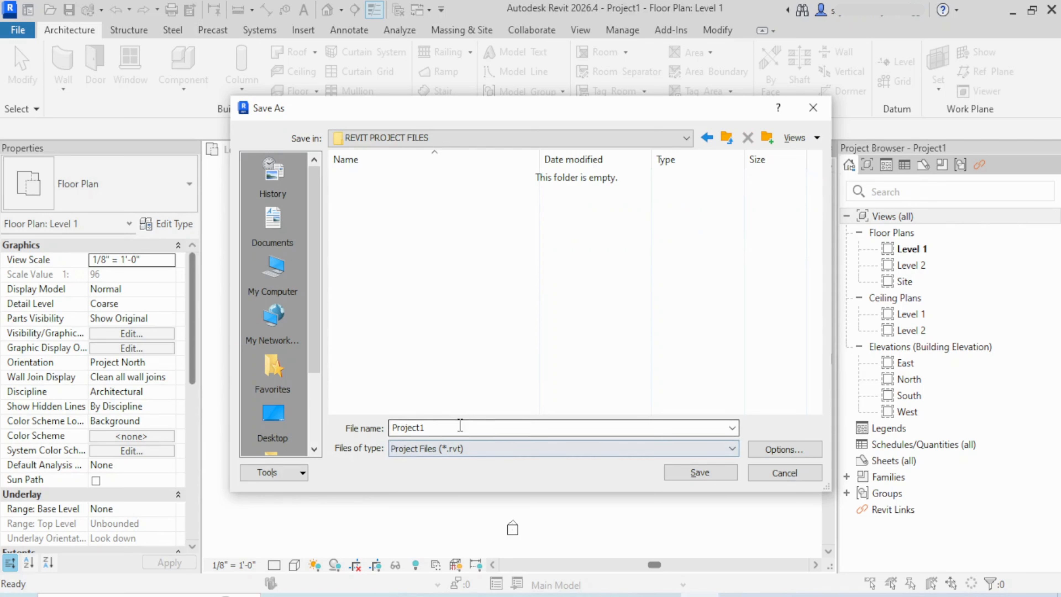
double_click(478, 426)
type("ARCHITECTURE MODE")
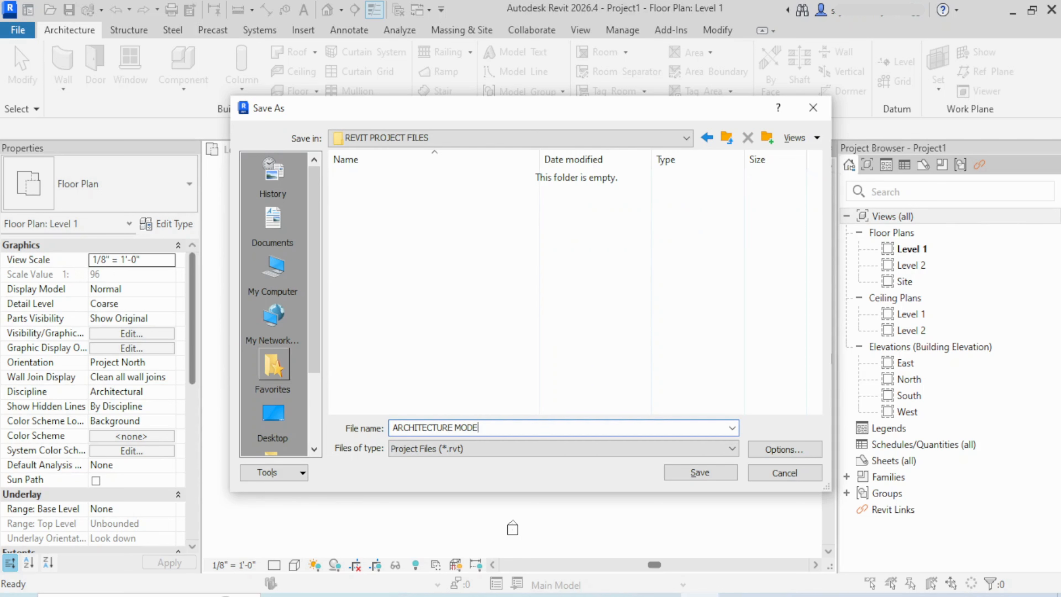
type("L")
left_click(793, 451)
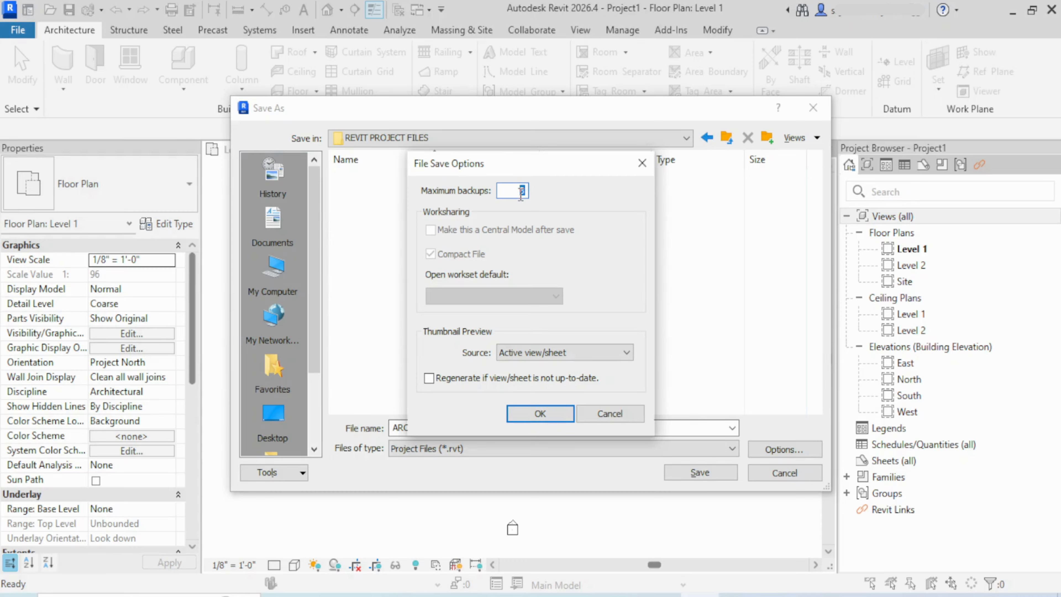
type("1")
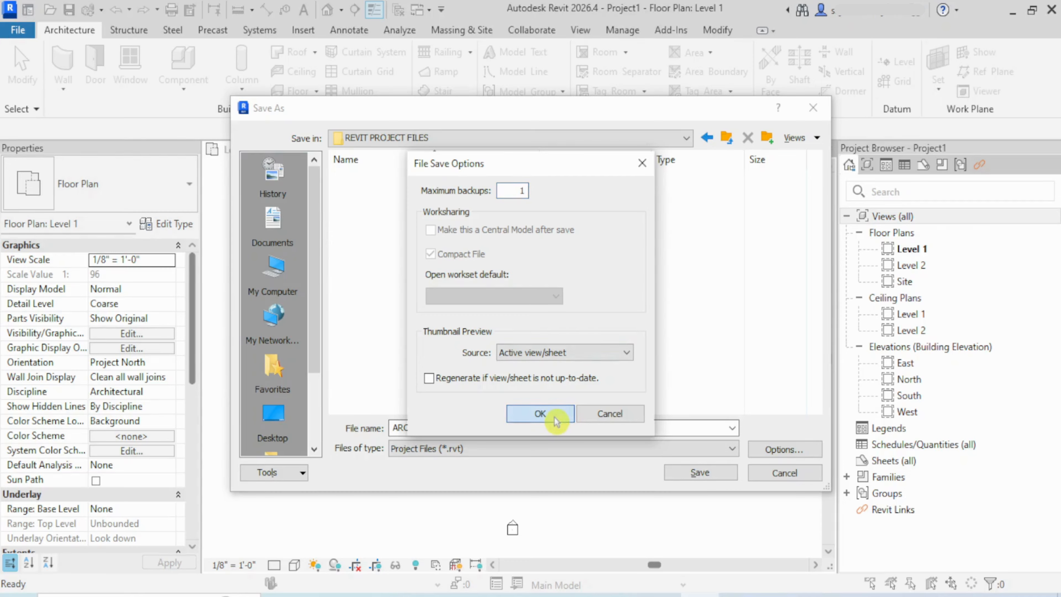
left_click(540, 414)
left_click(687, 472)
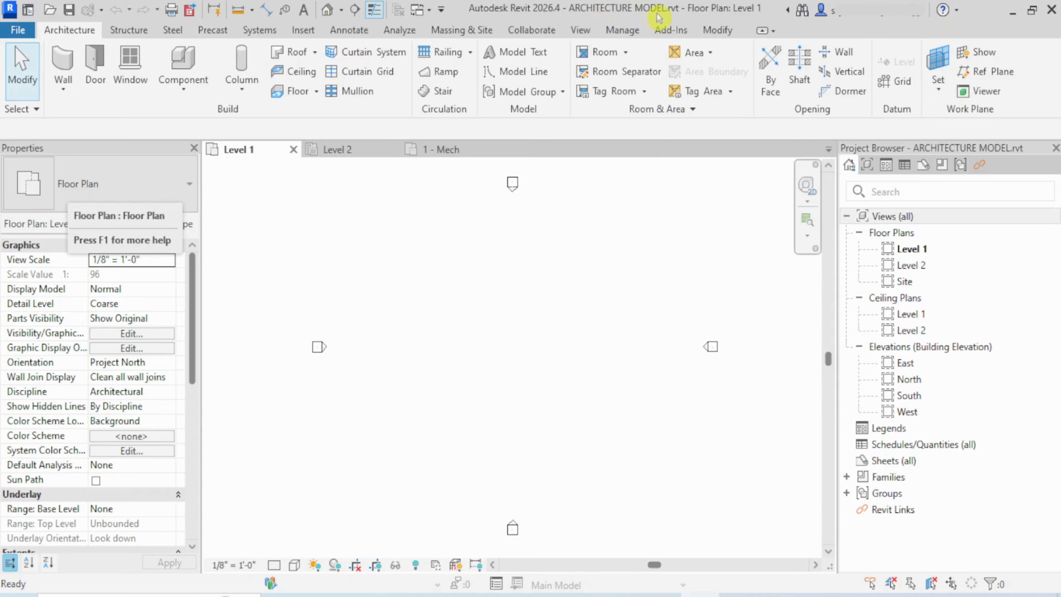
- Save the structural project (Project2) as STRUCTURE MODEL in the REVIT PROJECT FILES folder in Downloads, reviewing and accepting the file save options
left_click(364, 156)
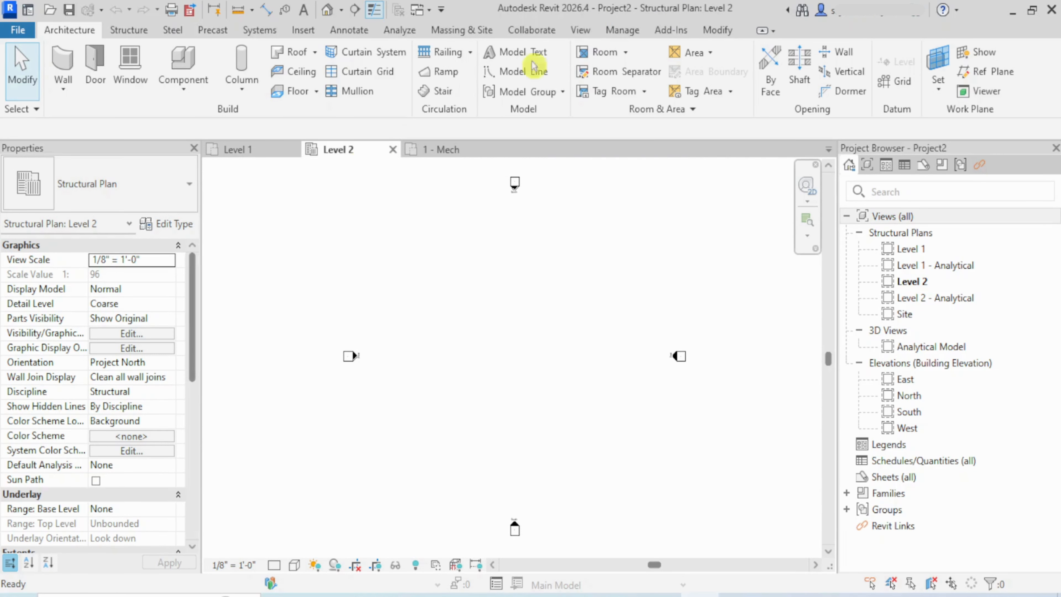
left_click(17, 30)
left_click(68, 186)
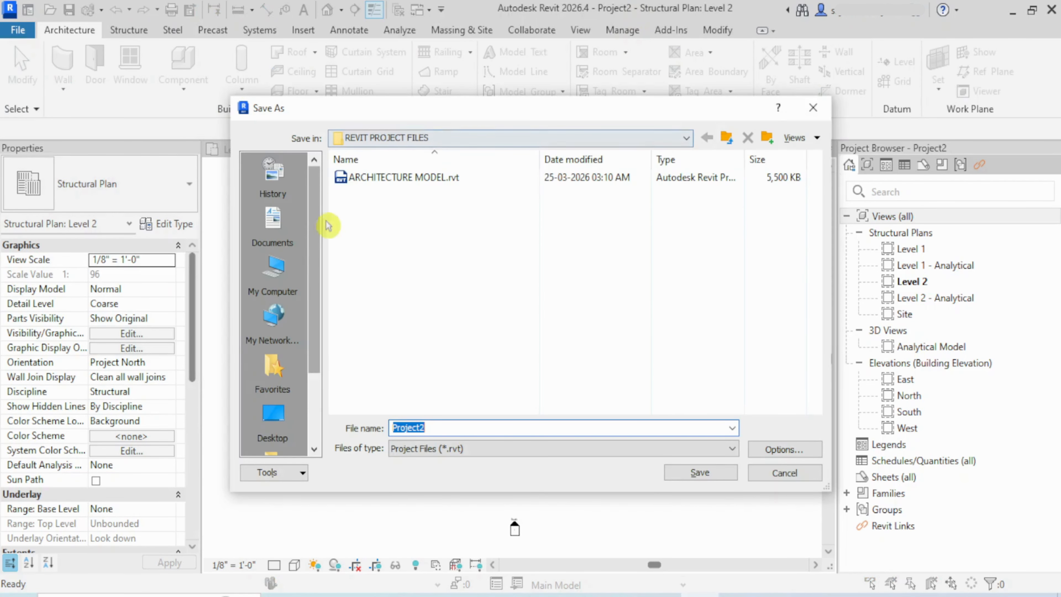
left_click(283, 276)
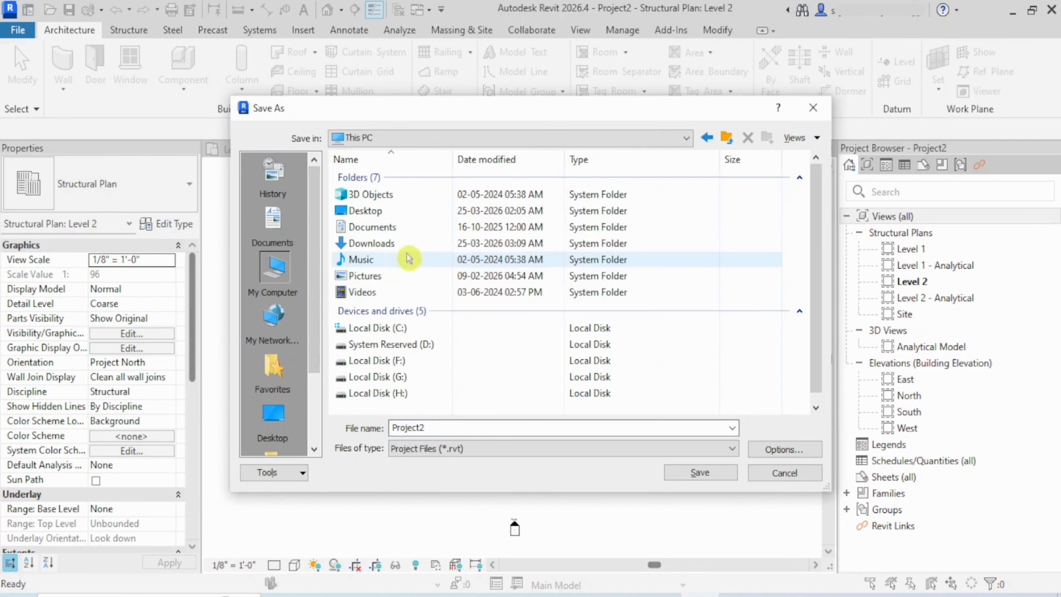
double_click(407, 241)
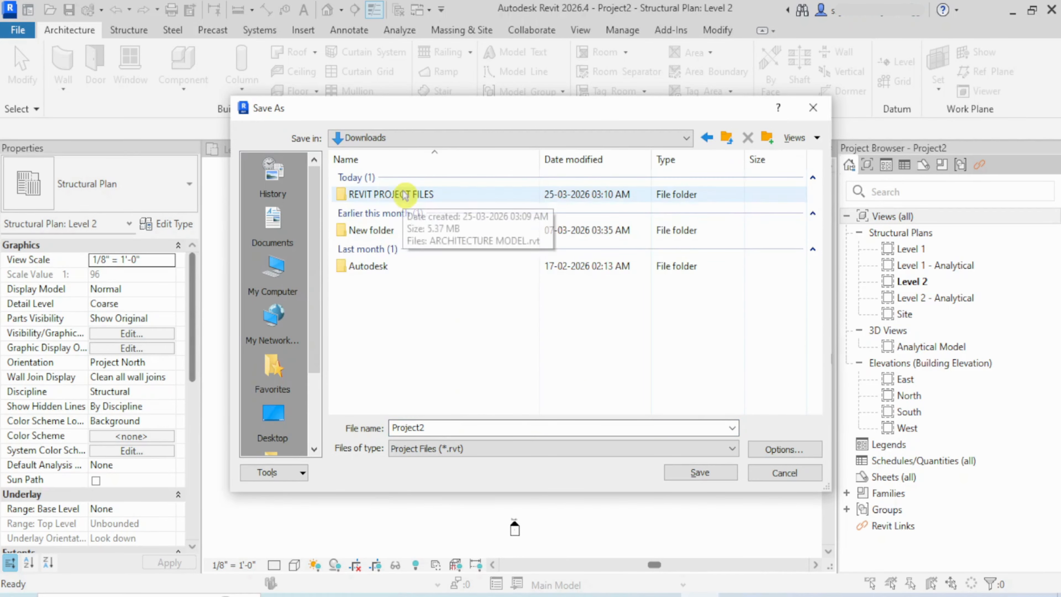
double_click(407, 194)
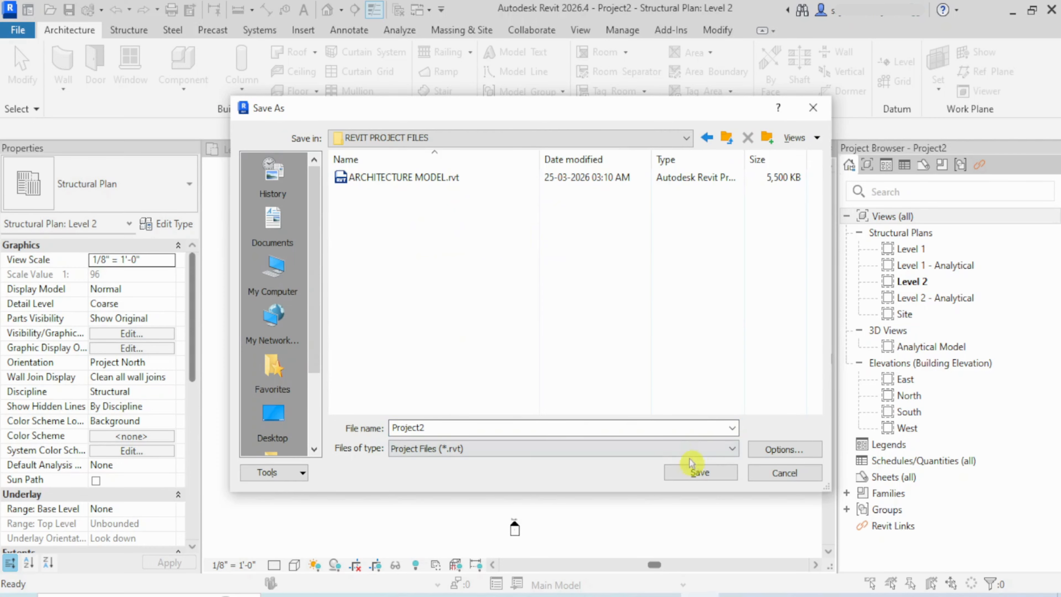
left_click(784, 448)
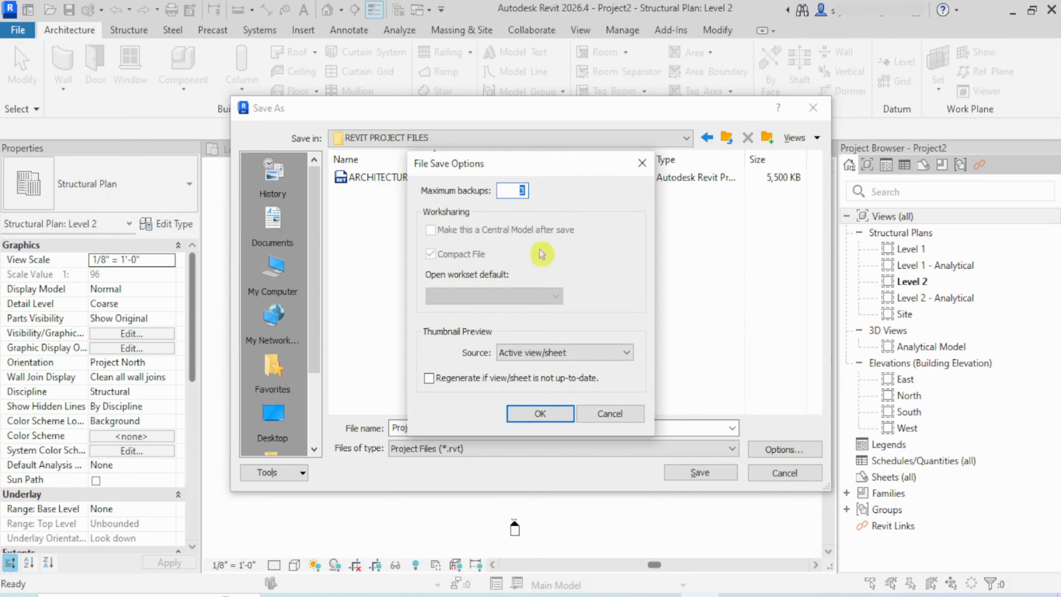
left_click(543, 413)
left_click(555, 423)
left_click(489, 423)
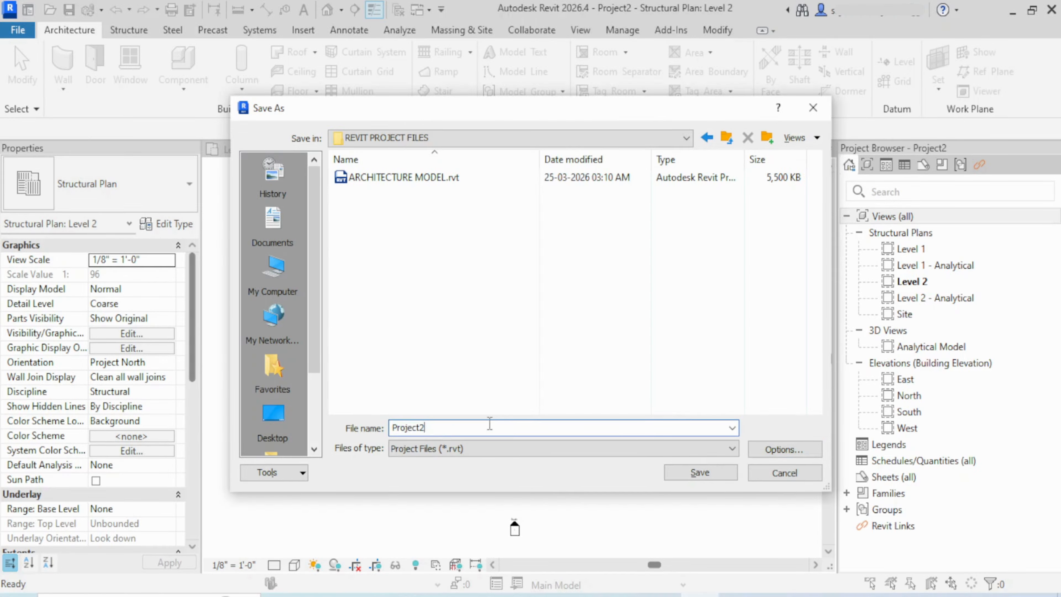
type("STRUCTURE MODEL")
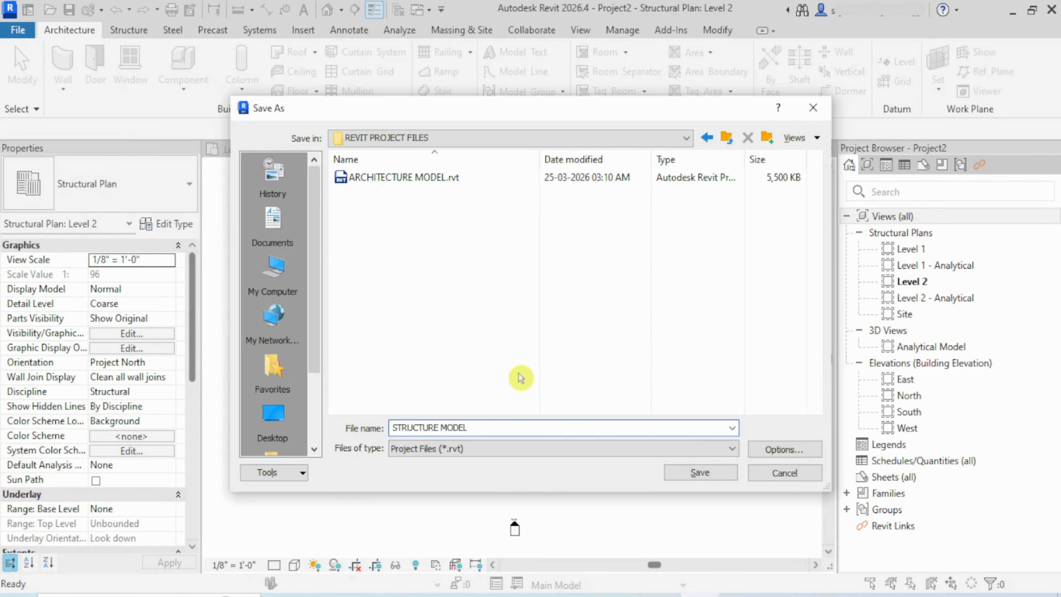
left_click(700, 472)
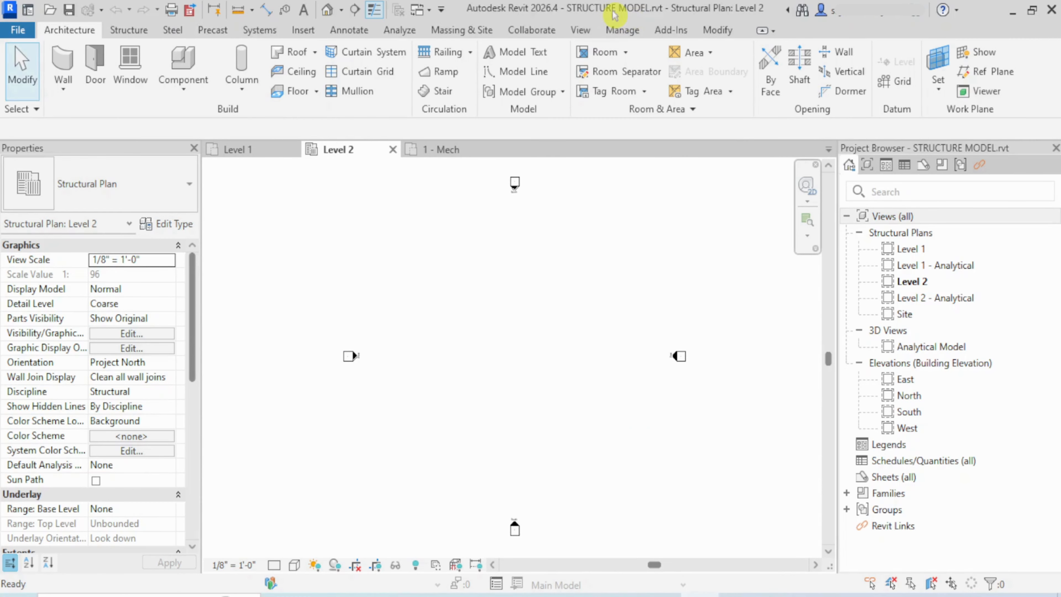
- Save the systems project (Project3) as MEP MODEL in the REVIT PROJECT FILES folder, reviewing and accepting the file save options
left_click(462, 150)
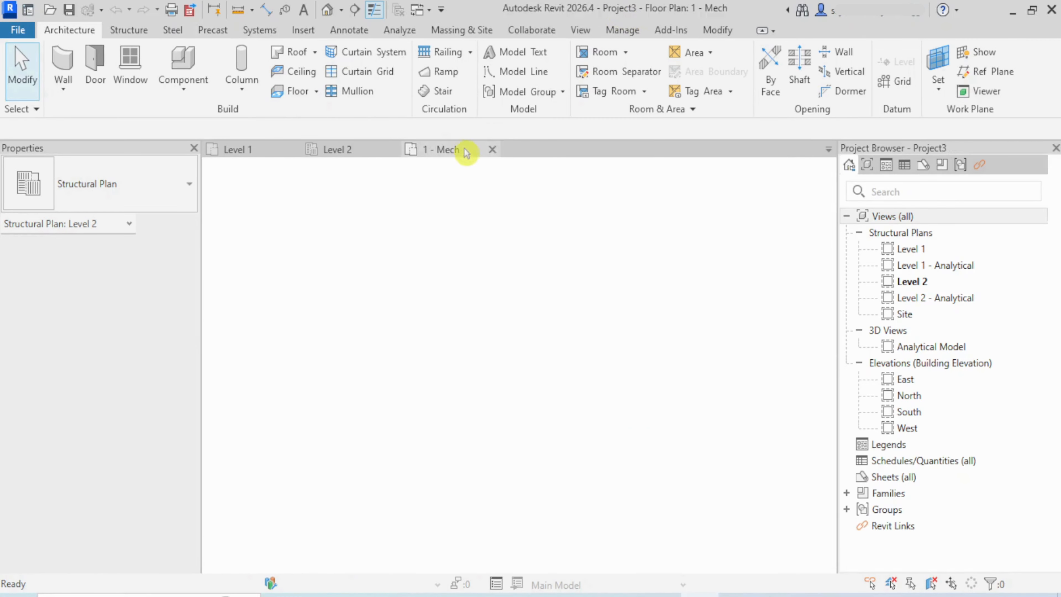
left_click(19, 32)
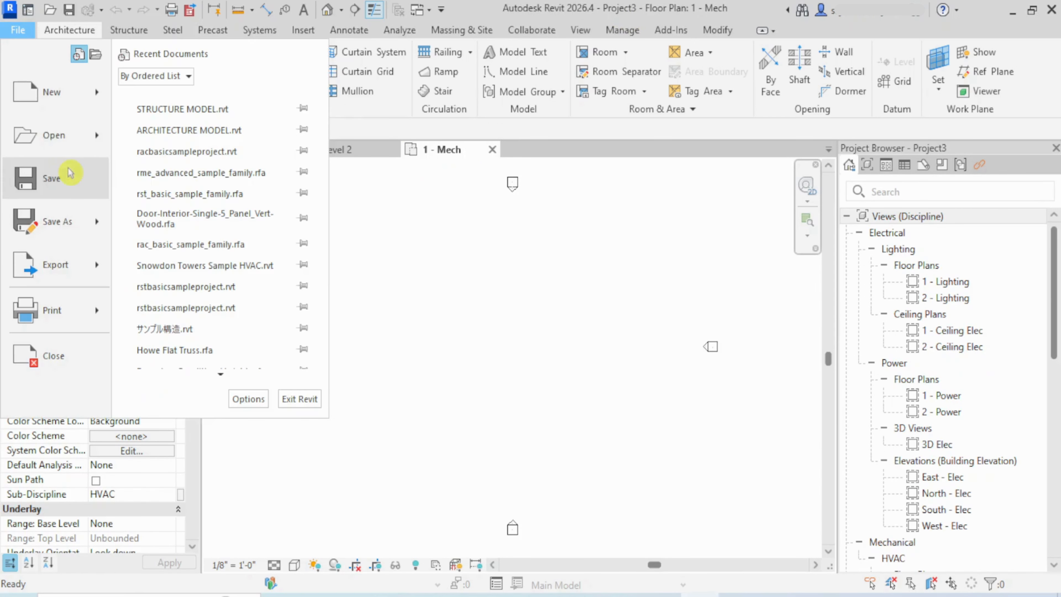
key("Escape")
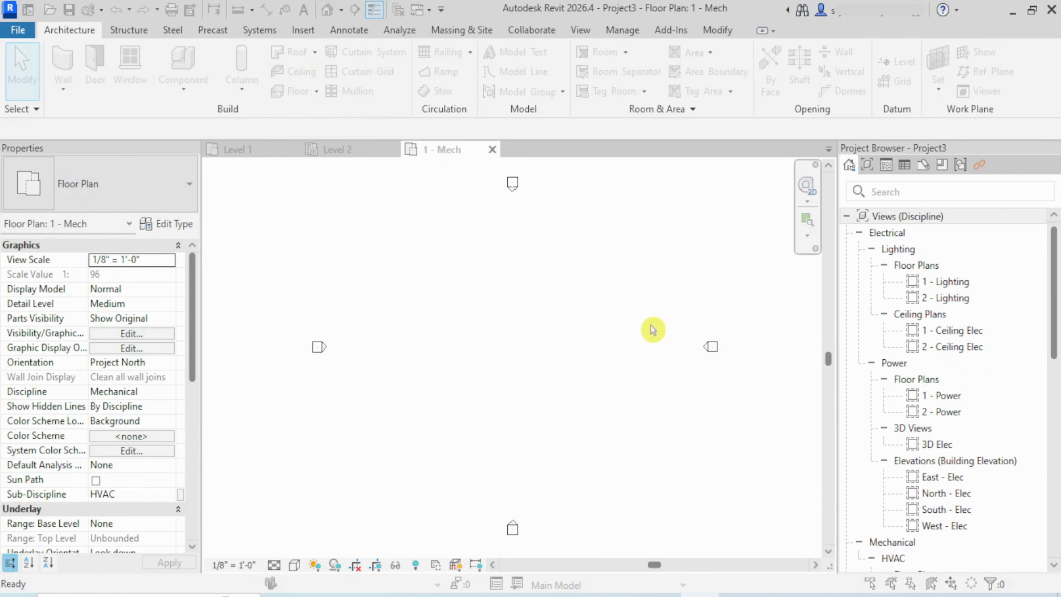
key("ctrl+s")
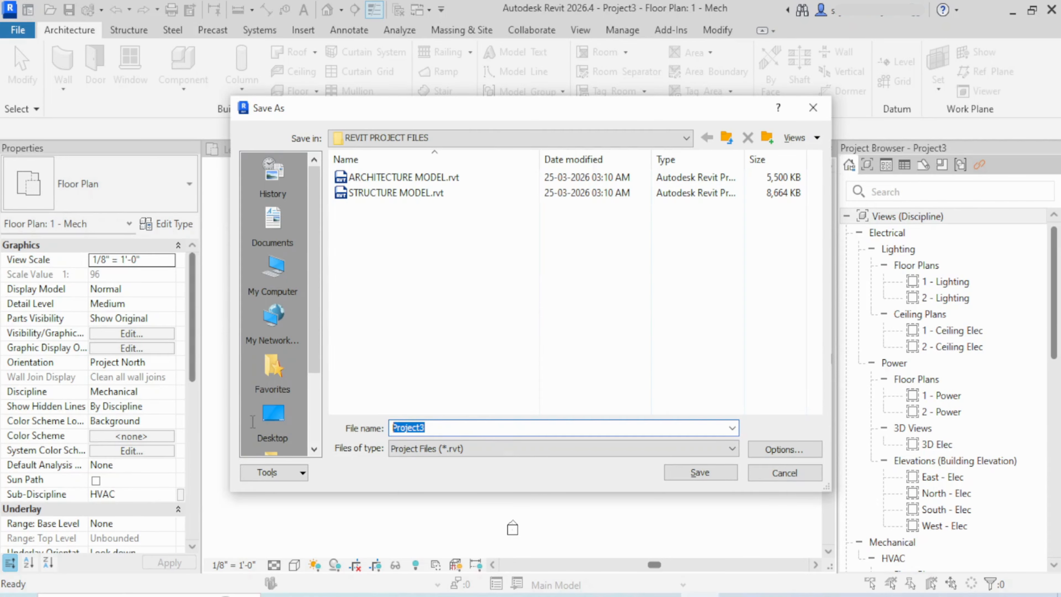
type("MEP MODEL")
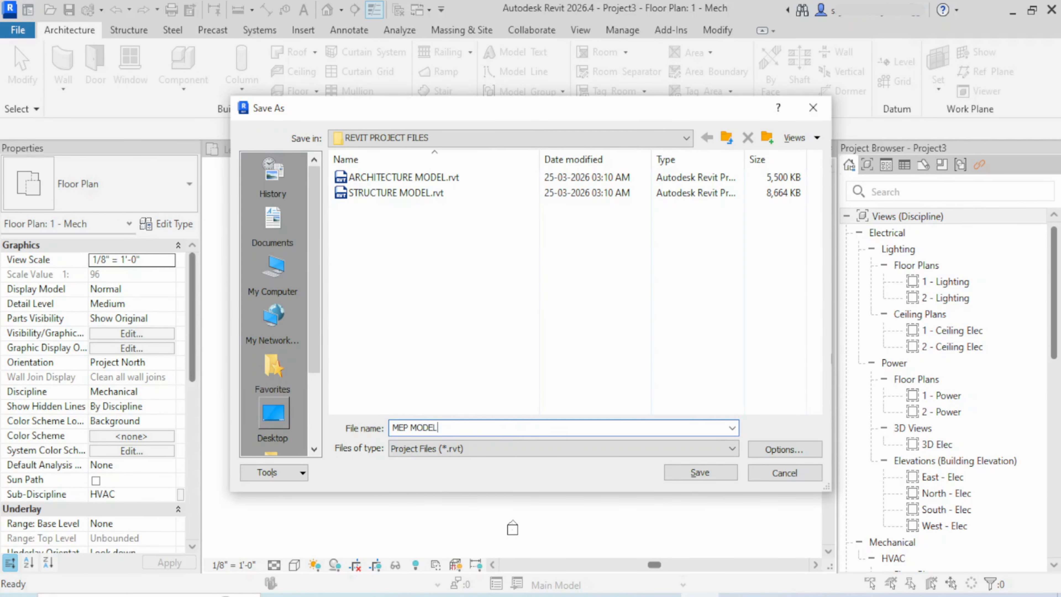
left_click(800, 453)
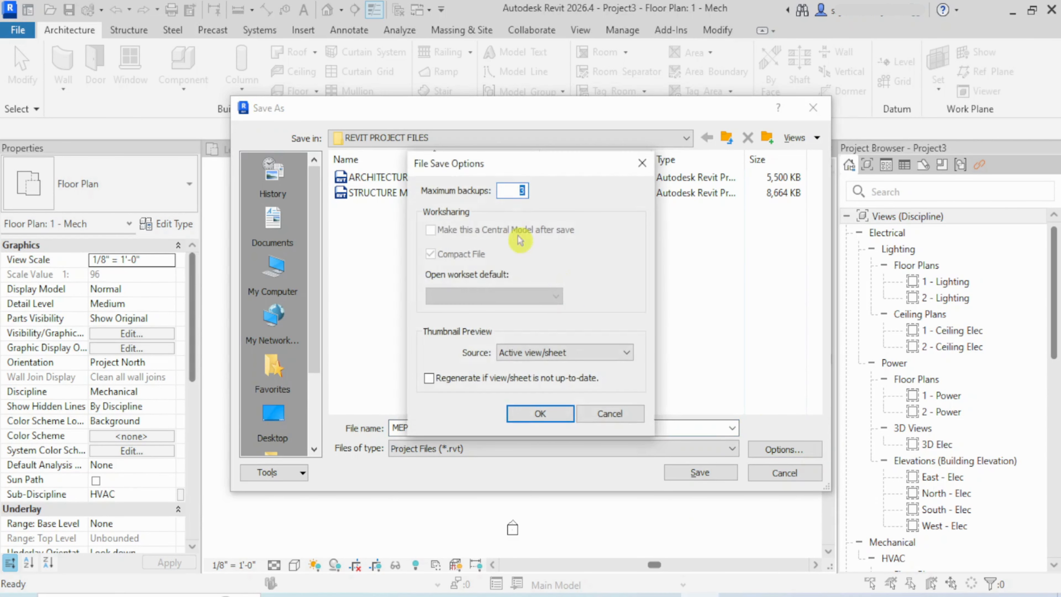
left_click(540, 413)
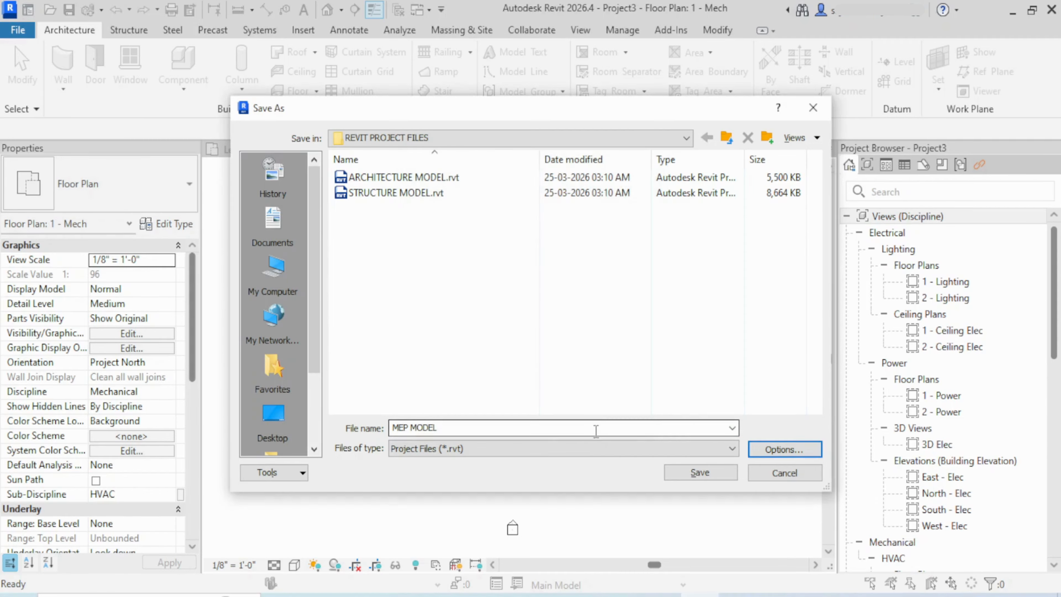
left_click(700, 472)
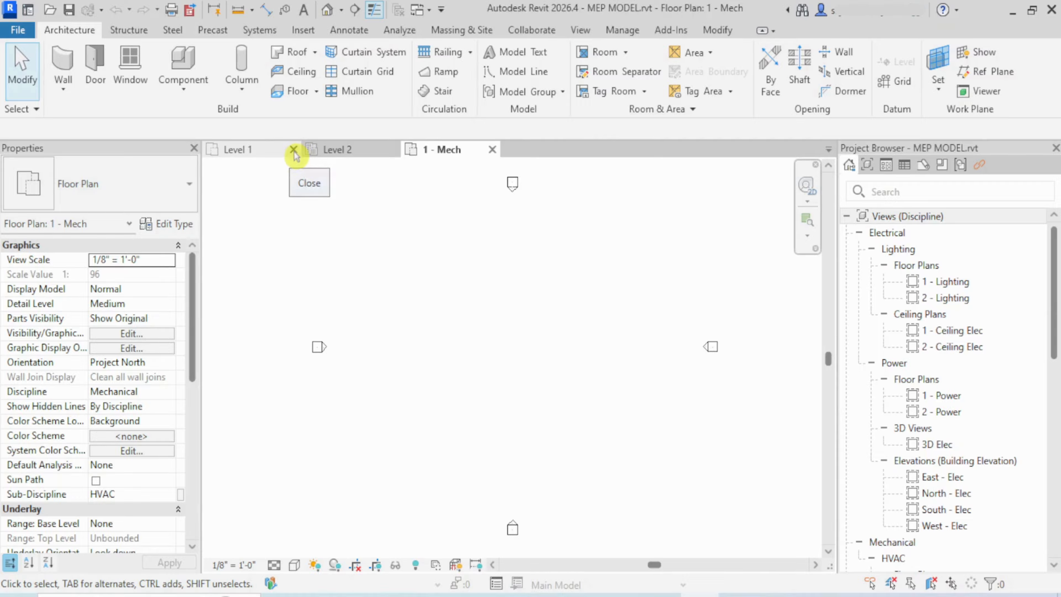
- Close the saved architecture, structure and MEP projects and return to the home screen
left_click(294, 150)
left_click(274, 151)
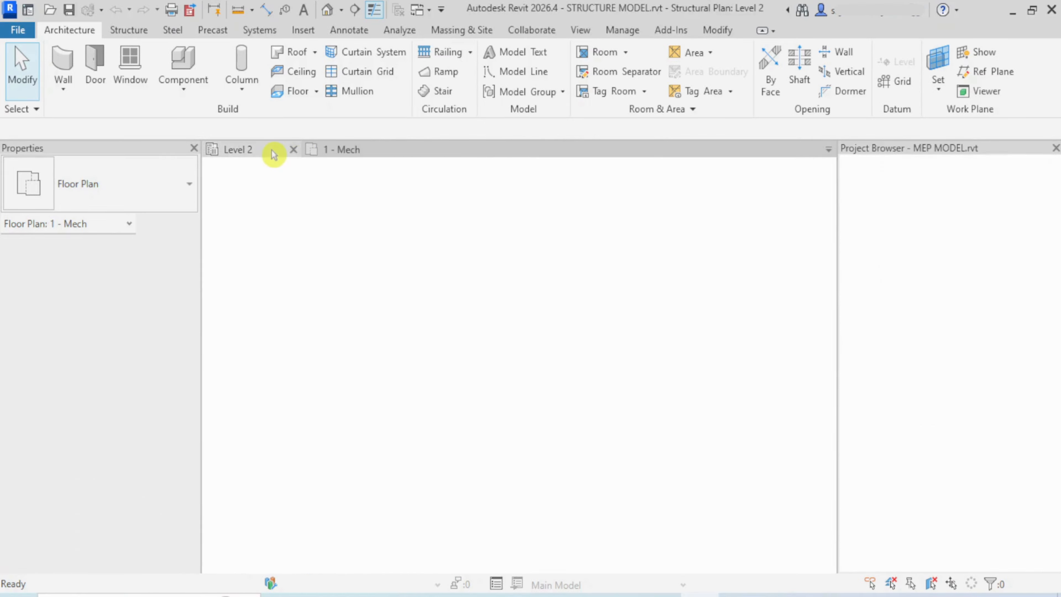
left_click(294, 149)
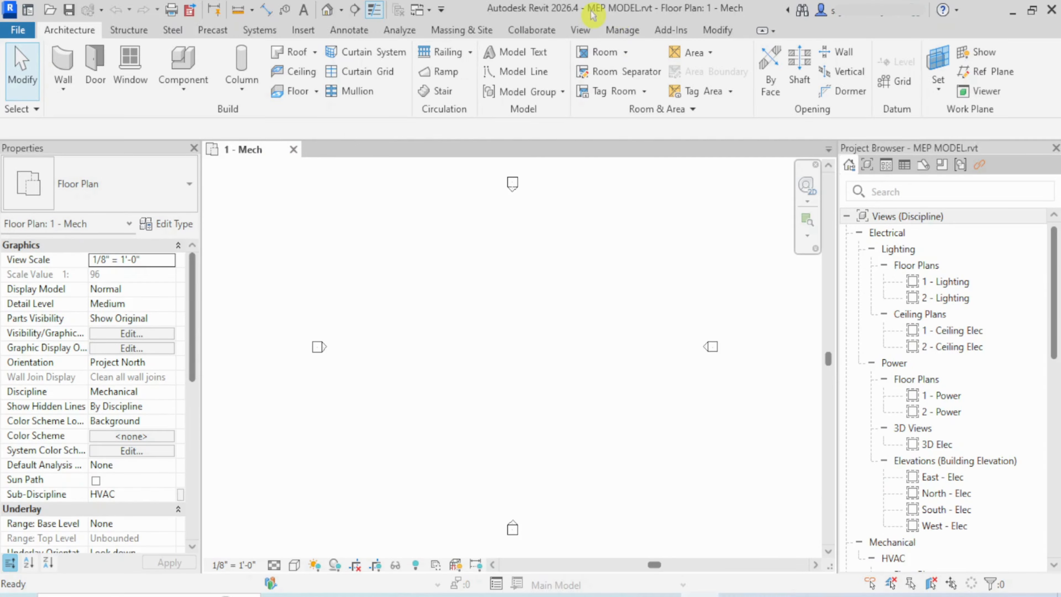
left_click(294, 149)
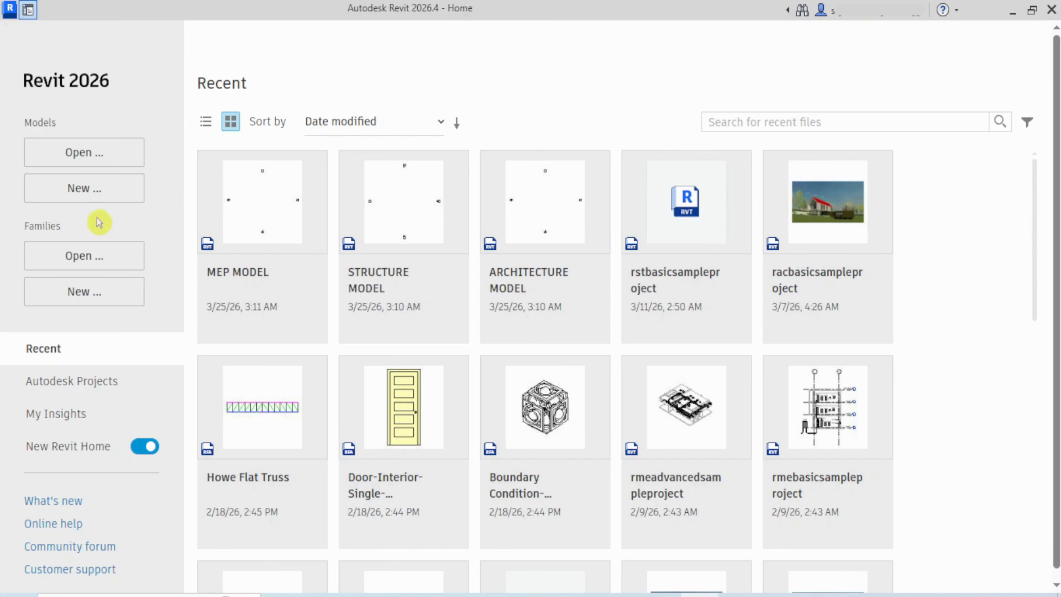
- Open the existing project ARCHITECTURE MODEL.rvt from the REVIT PROJECT FILES folder in Downloads
left_click_drag(80, 123, 17, 123)
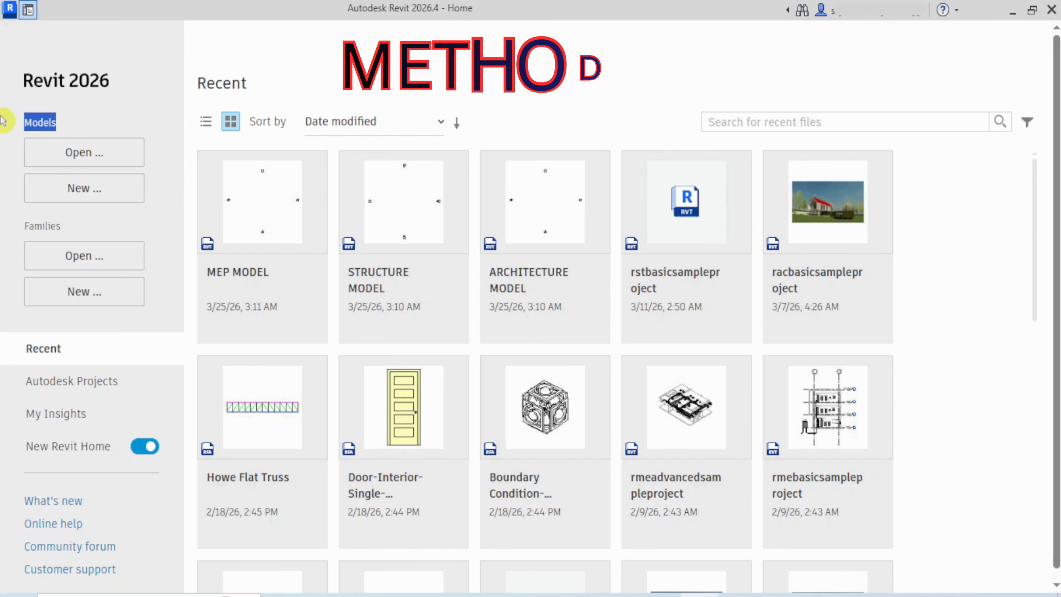
left_click(86, 152)
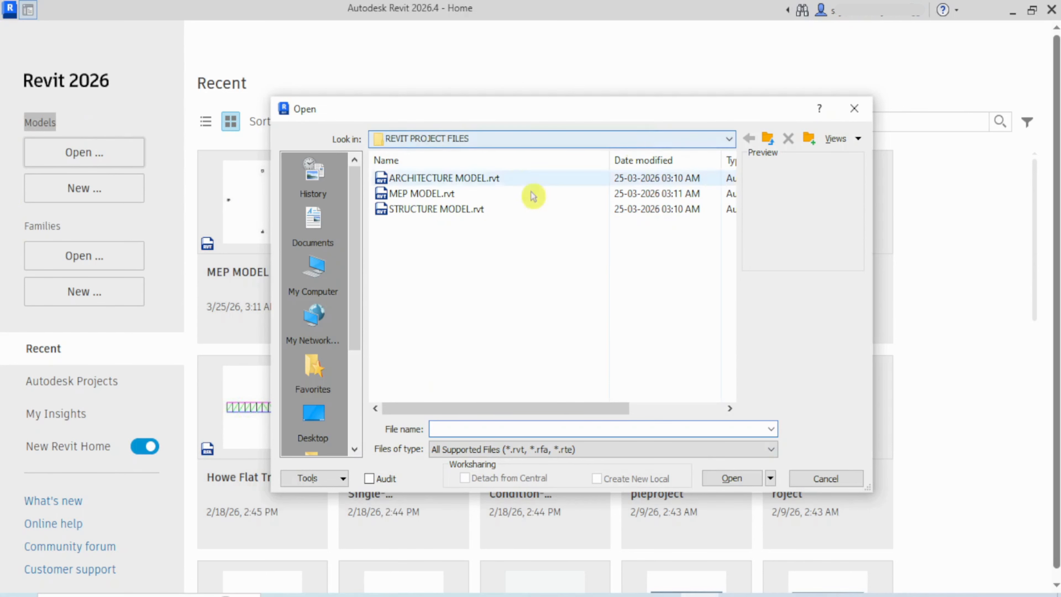
left_click(314, 263)
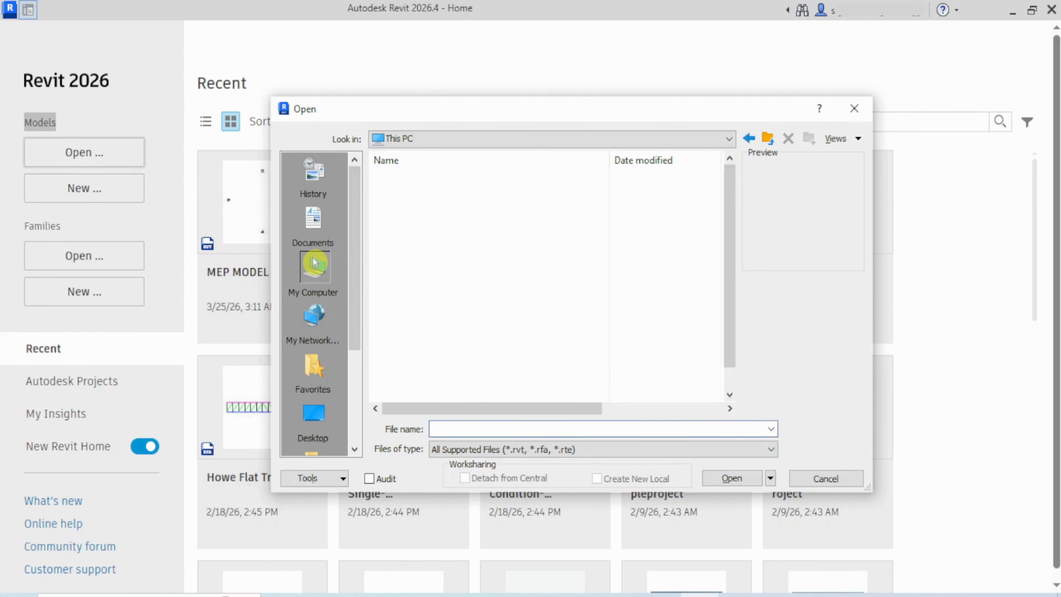
left_click(419, 251)
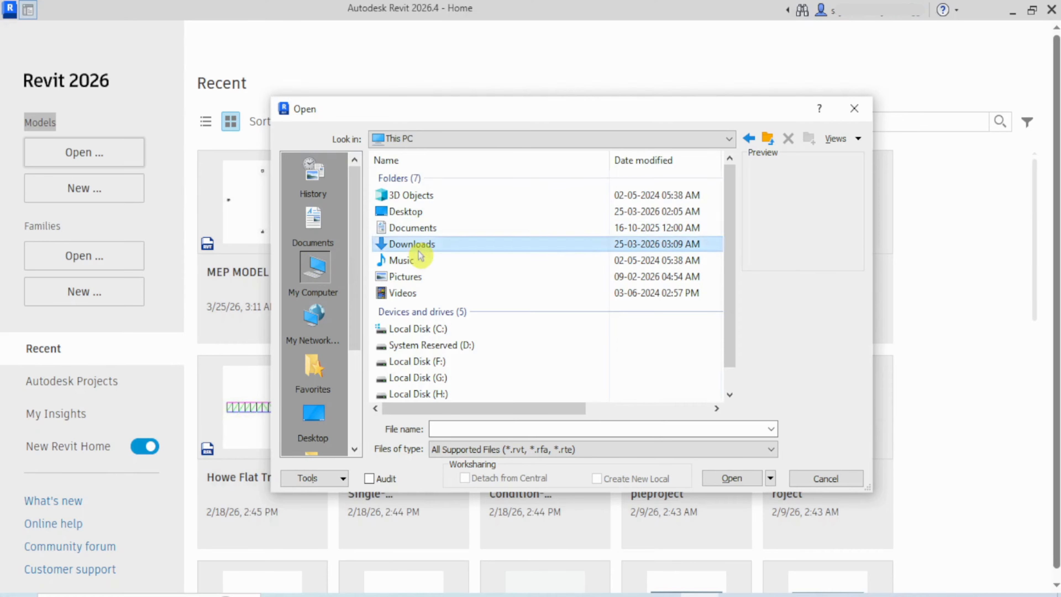
double_click(421, 254)
double_click(443, 204)
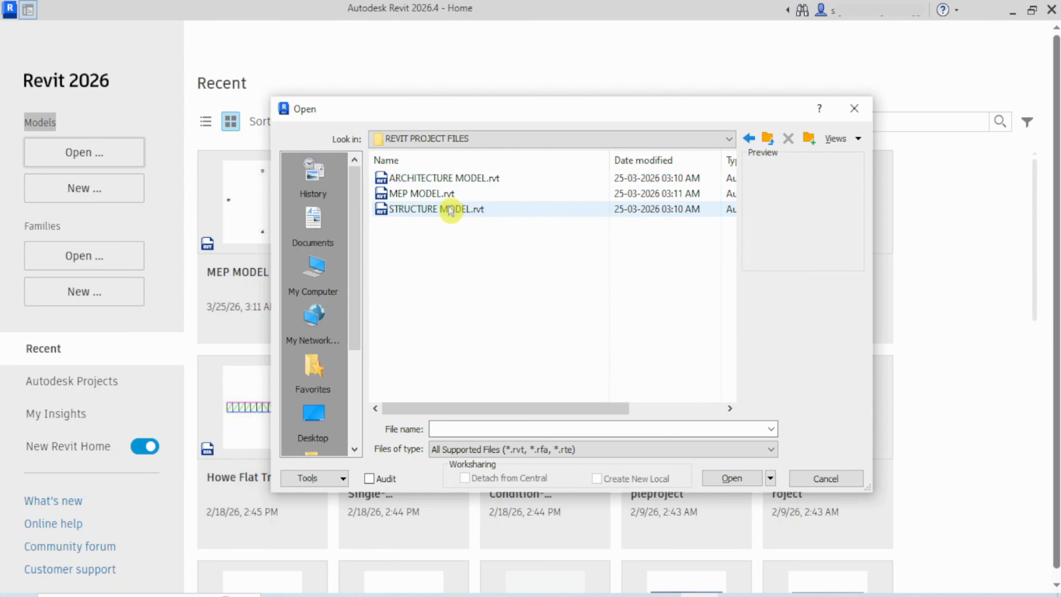
left_click(484, 180)
left_click(735, 478)
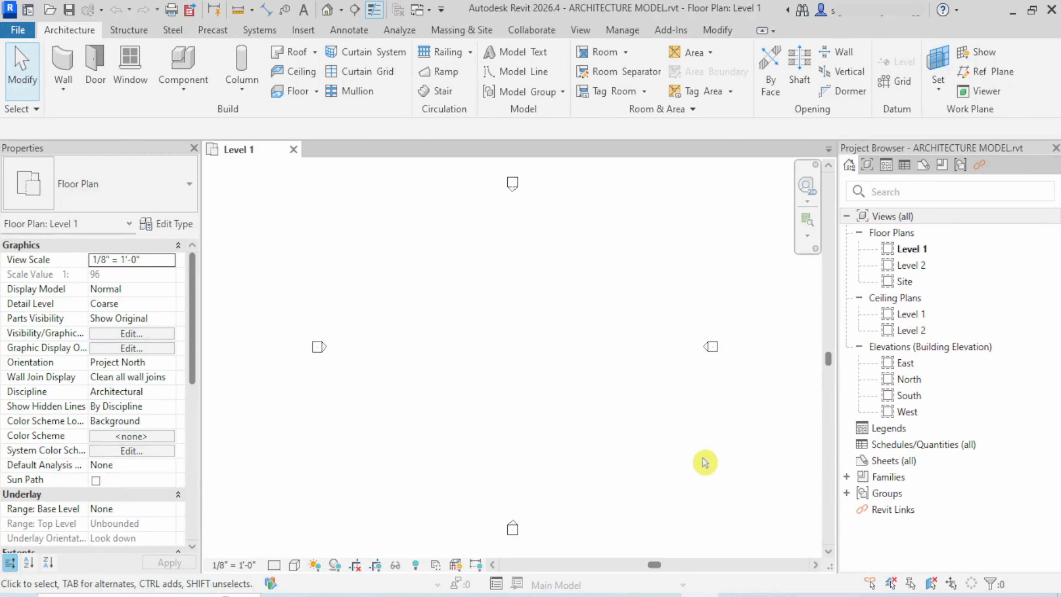
- Switch to the home screen and back to the architectural model, and bring up the choices for opening another file
left_click(28, 9)
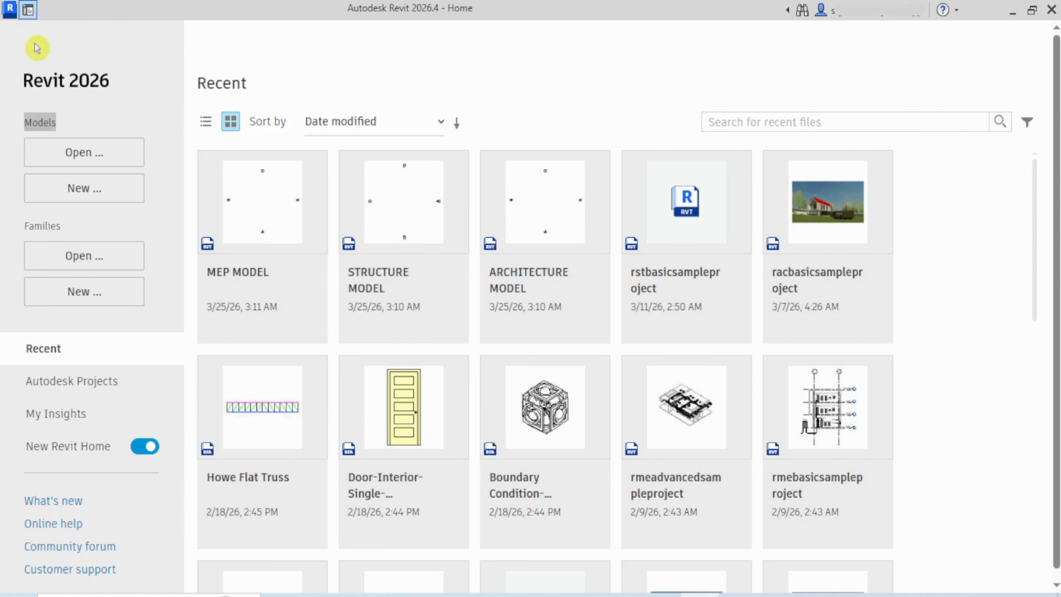
left_click(27, 10)
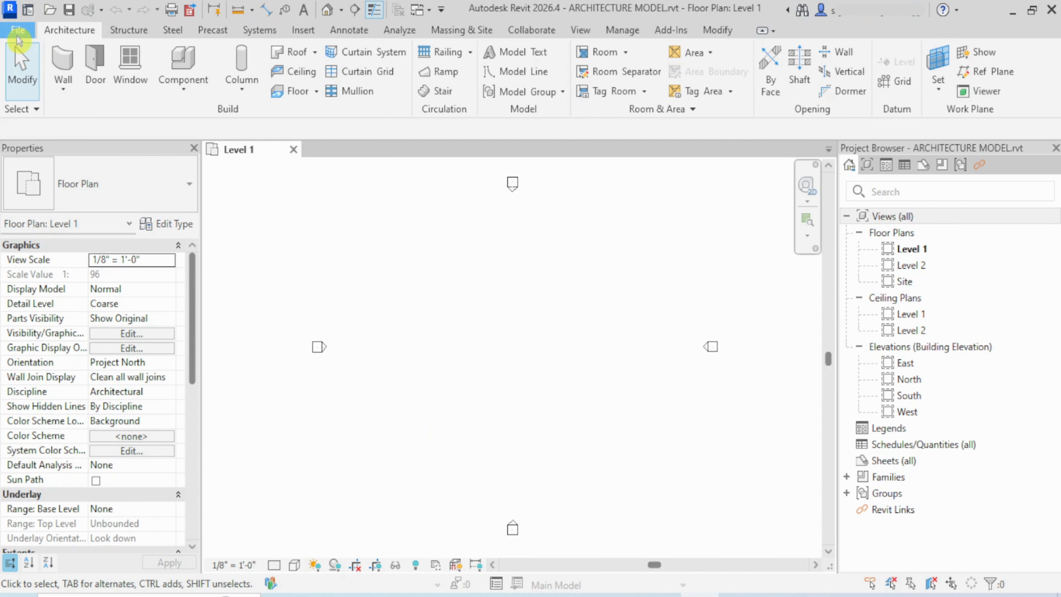
left_click(18, 35)
mouse_move(100, 135)
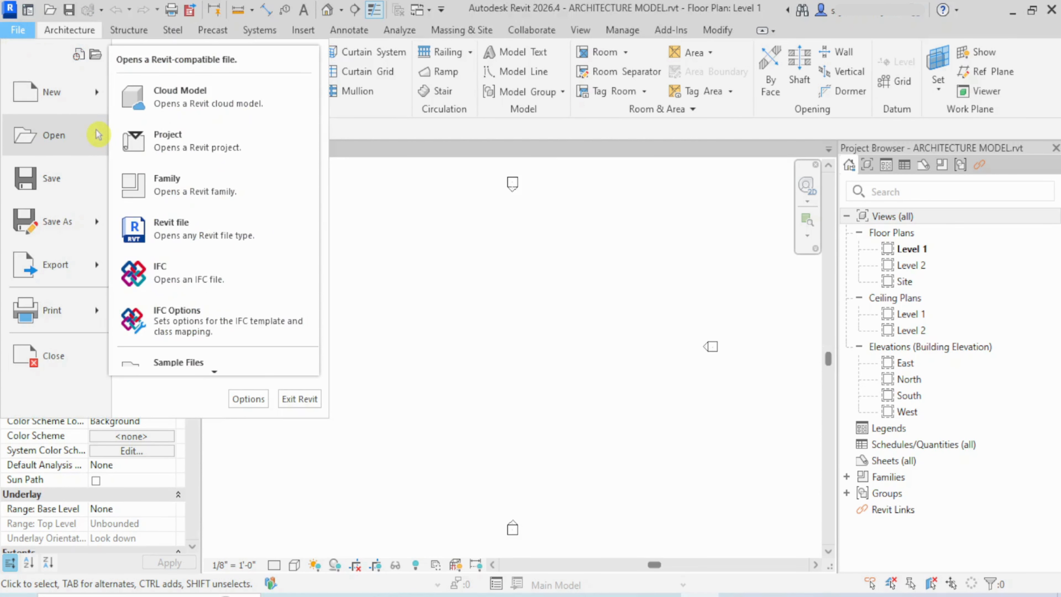